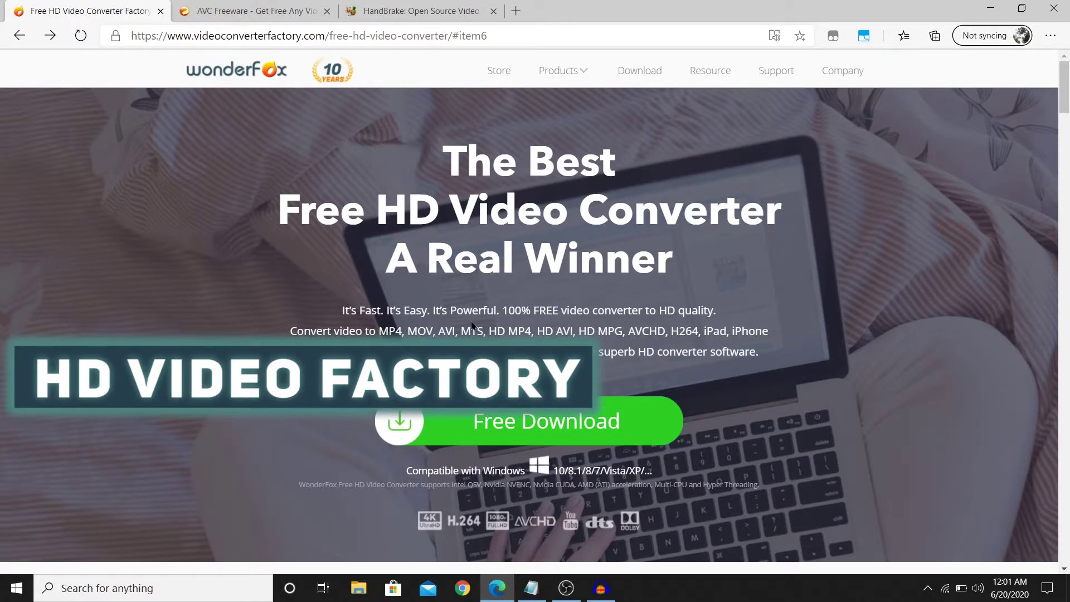
- Scroll through the product page in Edge and select part of its headline
scroll(471, 325, "down", 6)
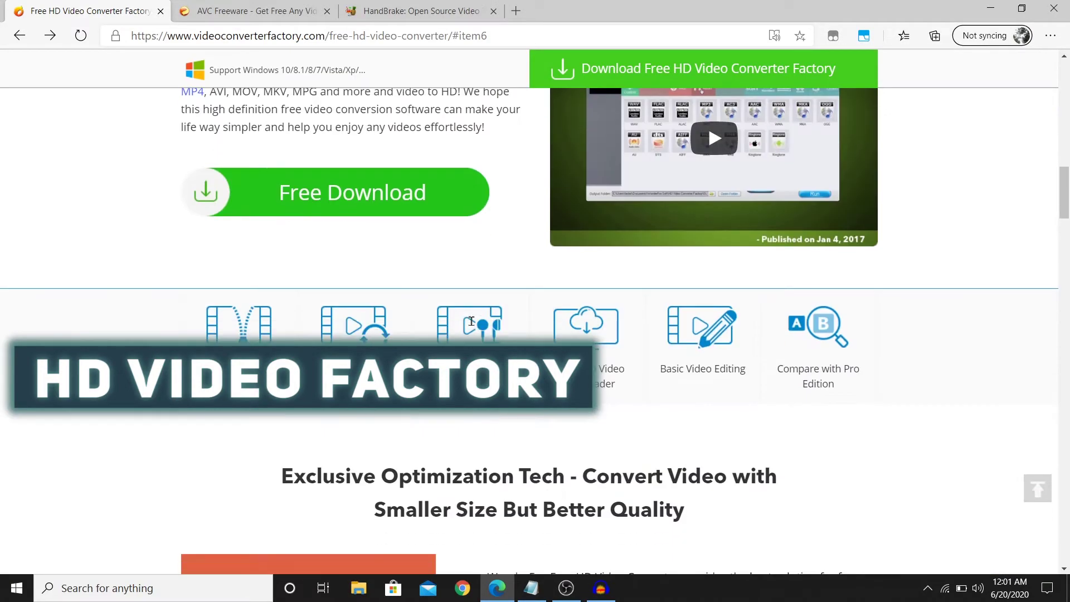
scroll(471, 326, "down", 12)
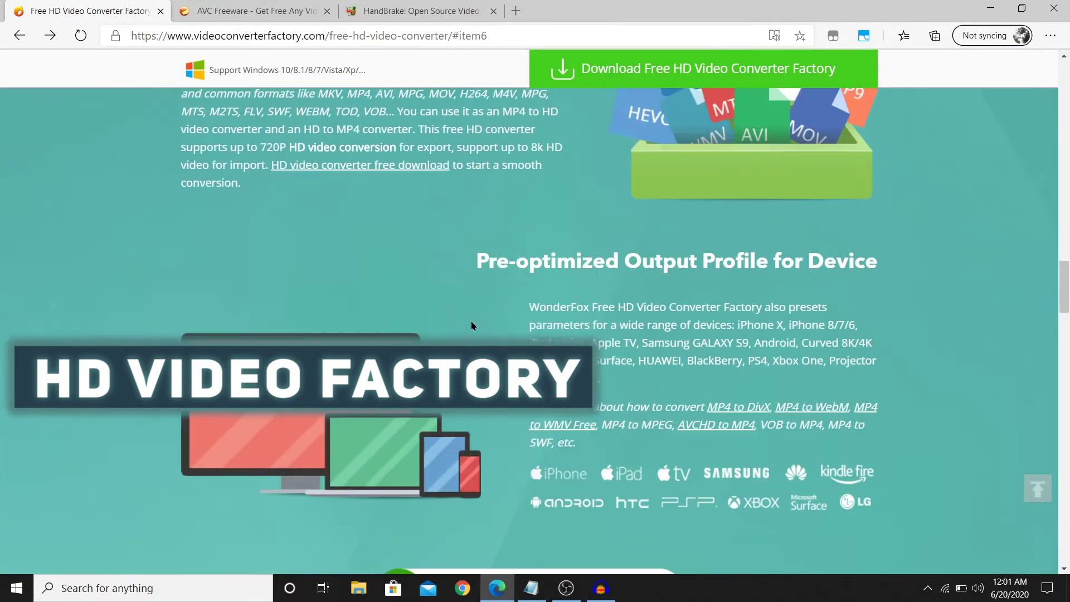
scroll(472, 326, "down", 5)
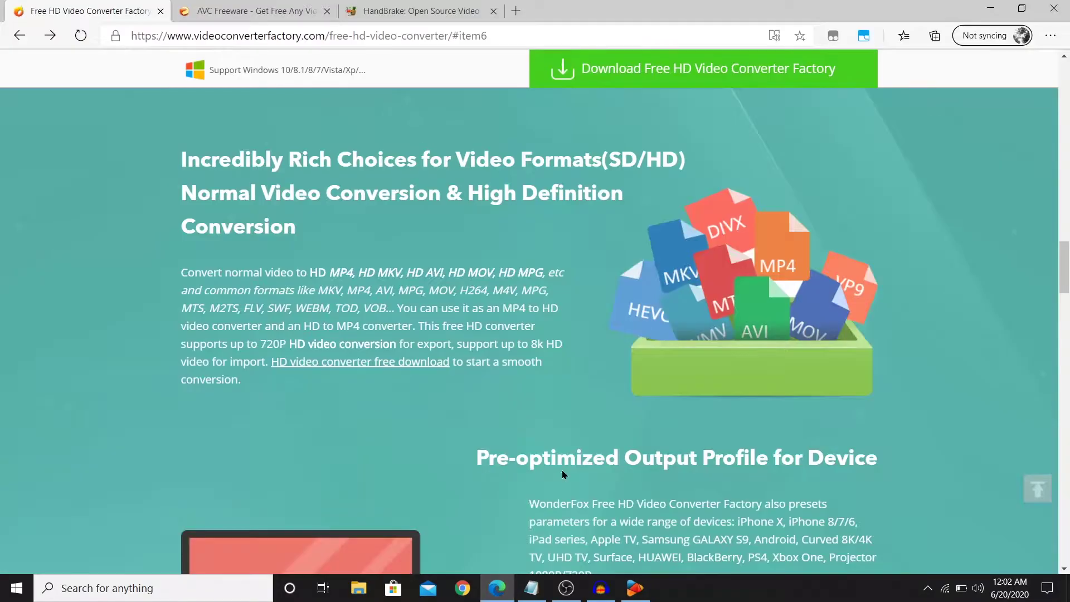
scroll(487, 179, "up", 15)
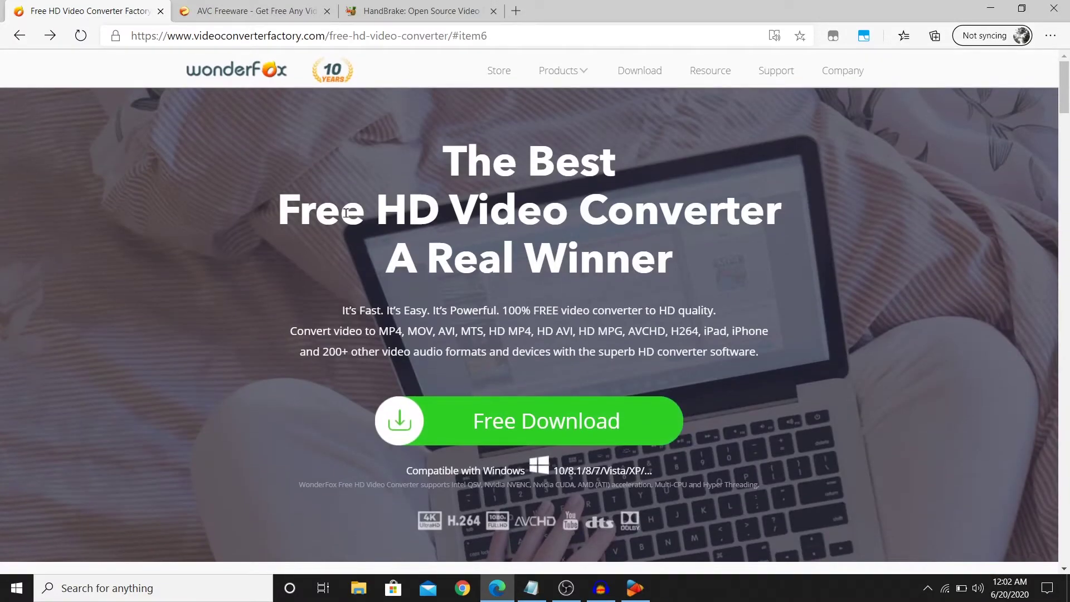
left_click_drag(355, 206, 652, 210)
left_click(652, 211)
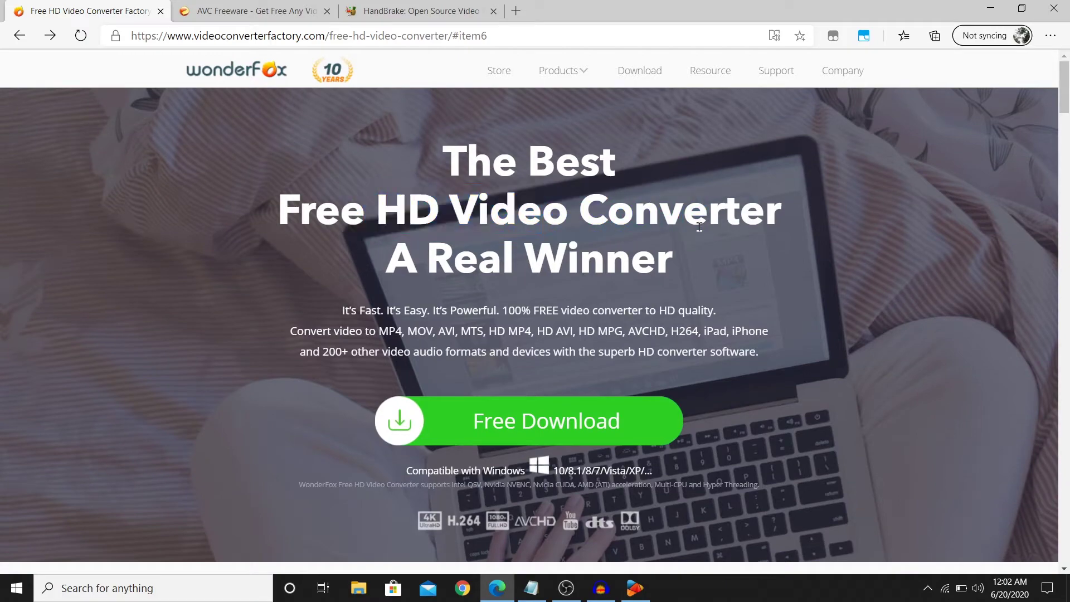
- Minimize Edge, open the Video Converter and browse its Video output formats
left_click(991, 8)
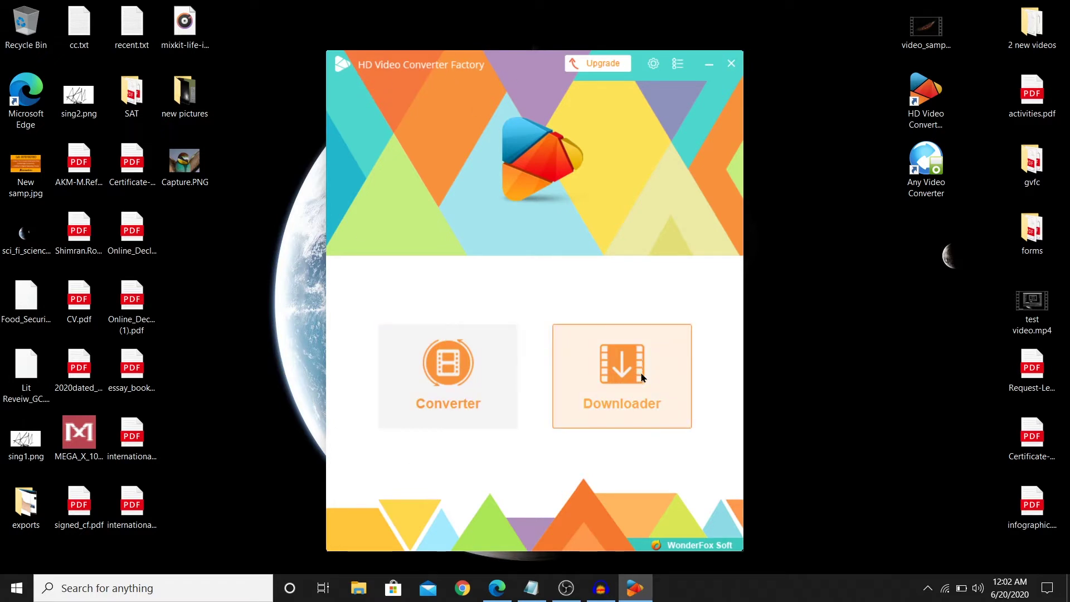
left_click(480, 389)
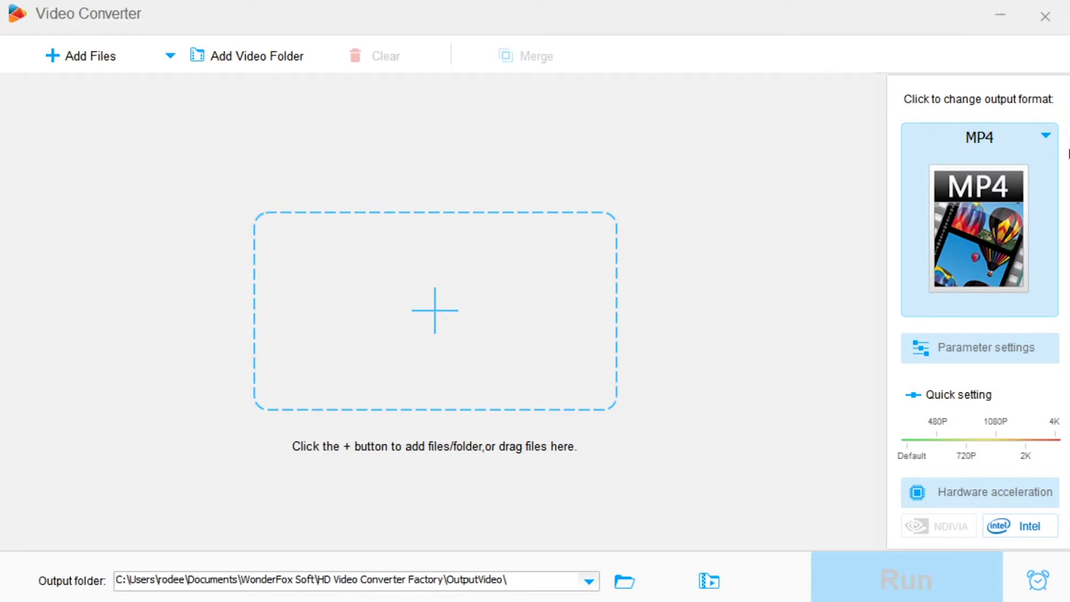
left_click(1052, 135)
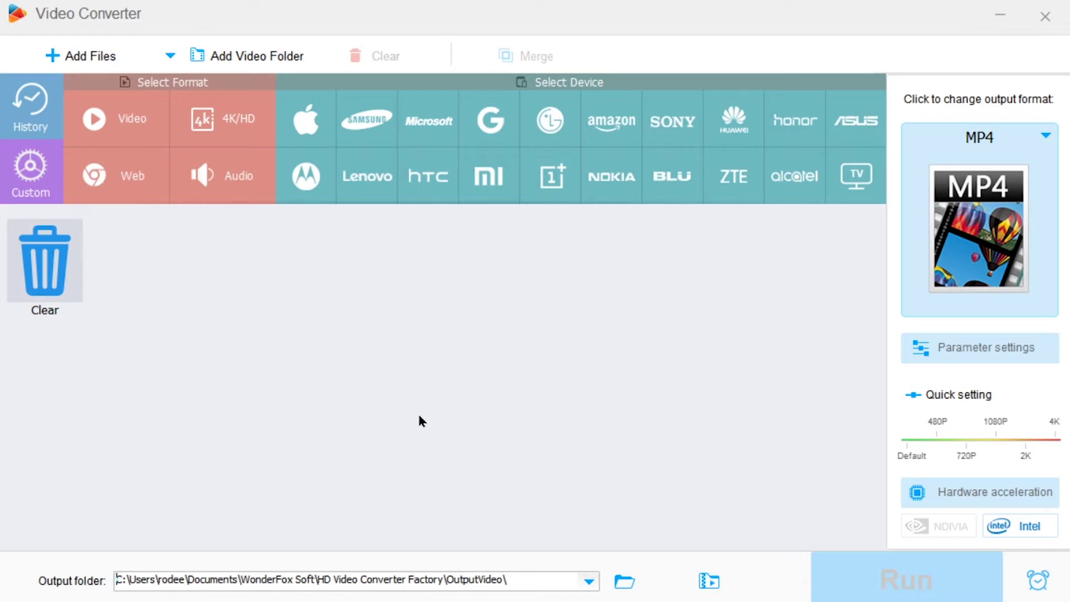
left_click(163, 140)
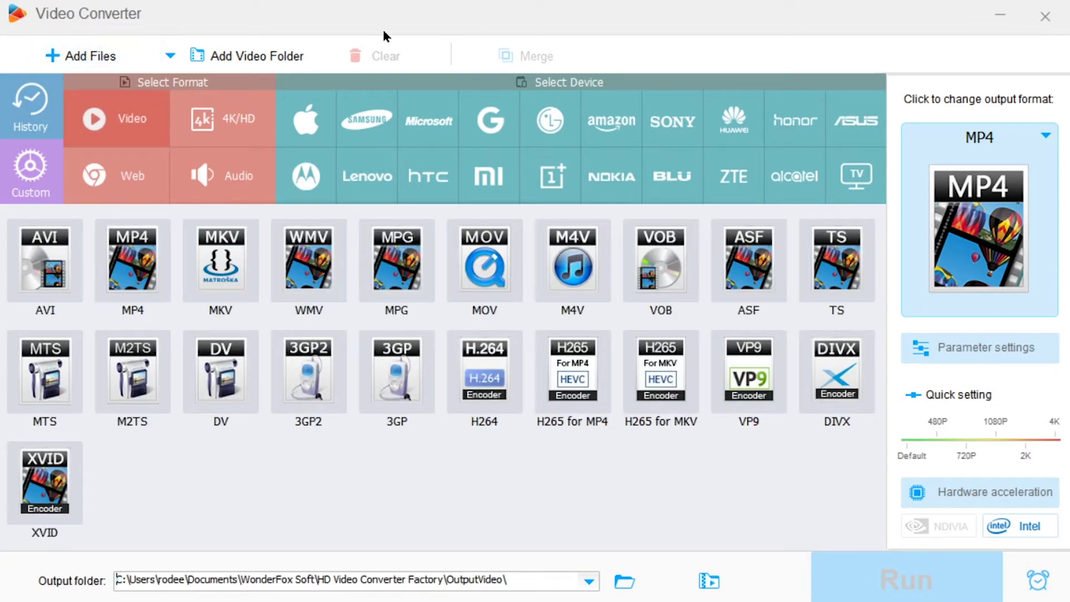
- Add video_sample.mp4 to the converter, dismiss the import message and check the output folder
left_click(89, 46)
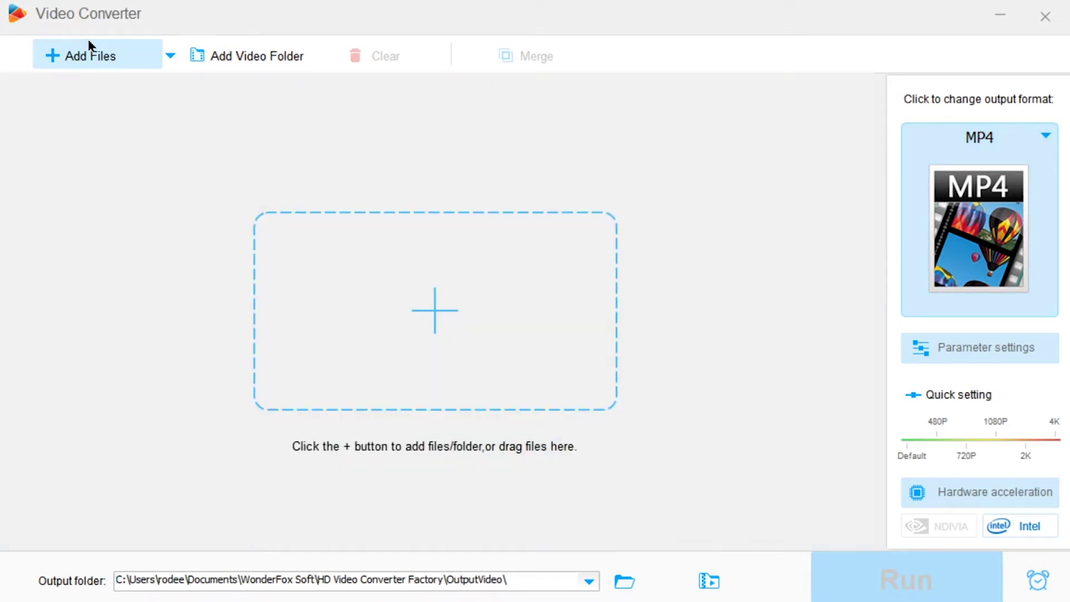
left_click(437, 284)
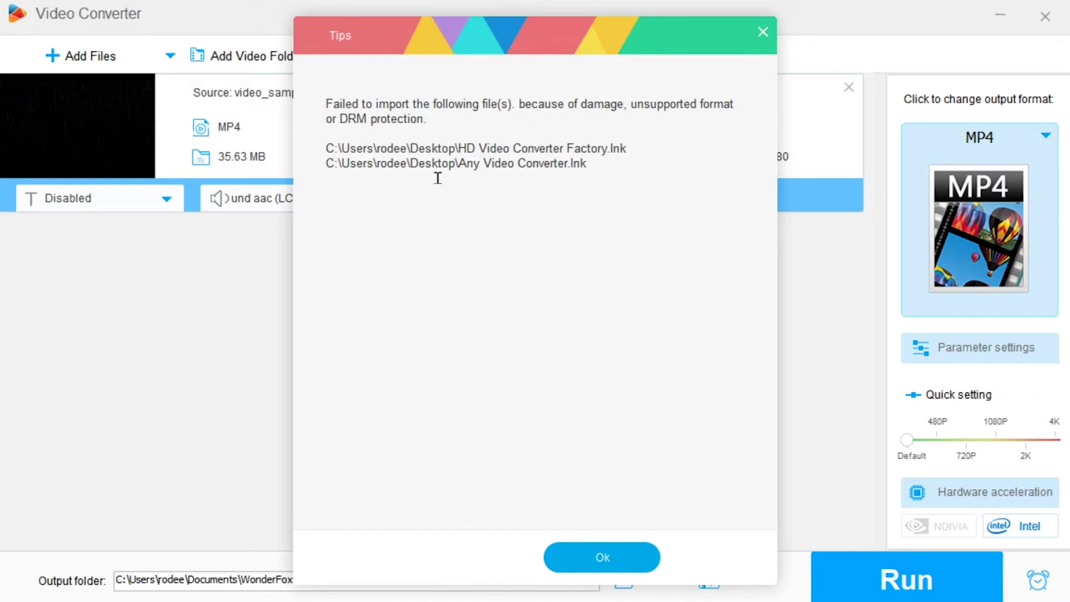
left_click_drag(364, 97, 626, 101)
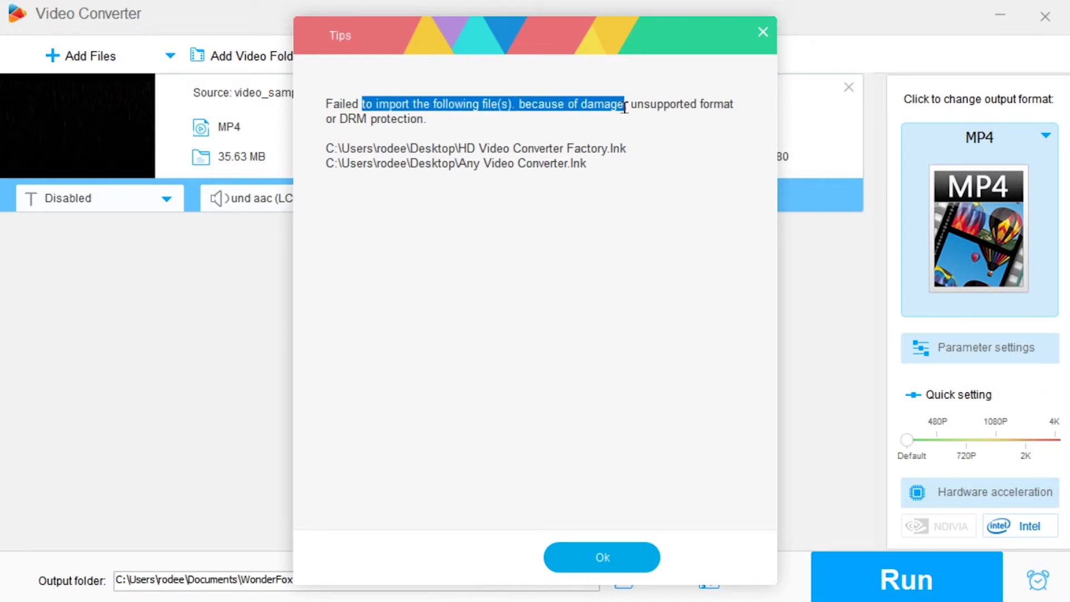
left_click(585, 104)
left_click(602, 563)
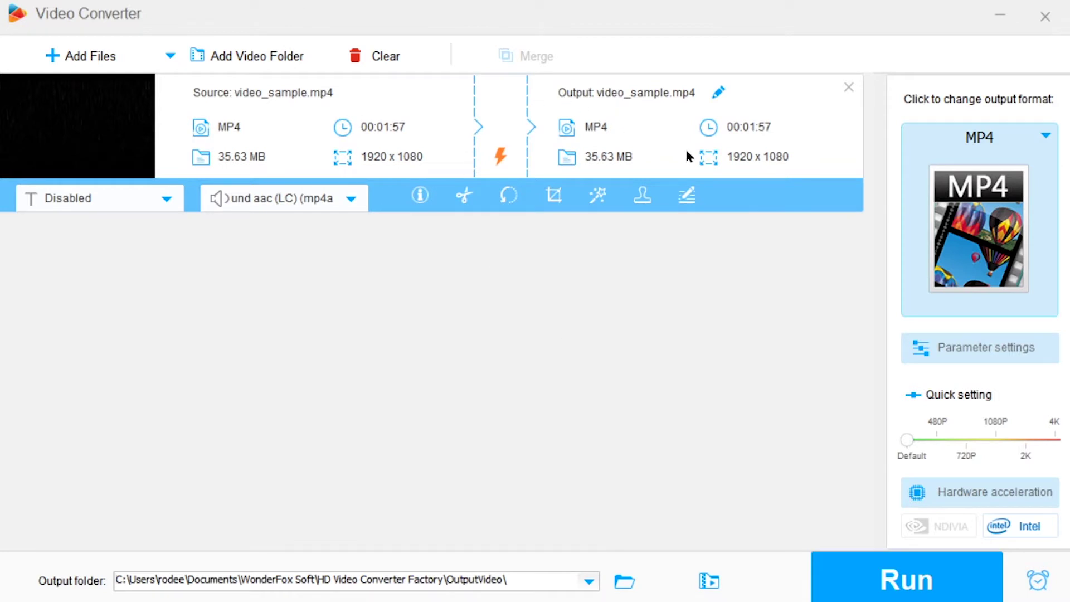
left_click(625, 586)
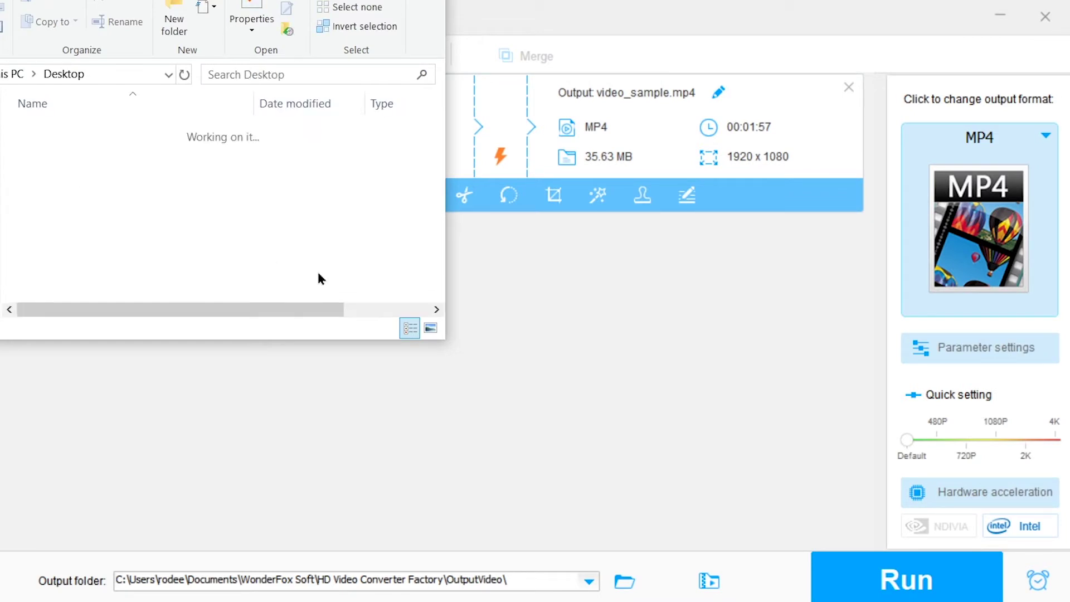
left_click(1034, 156)
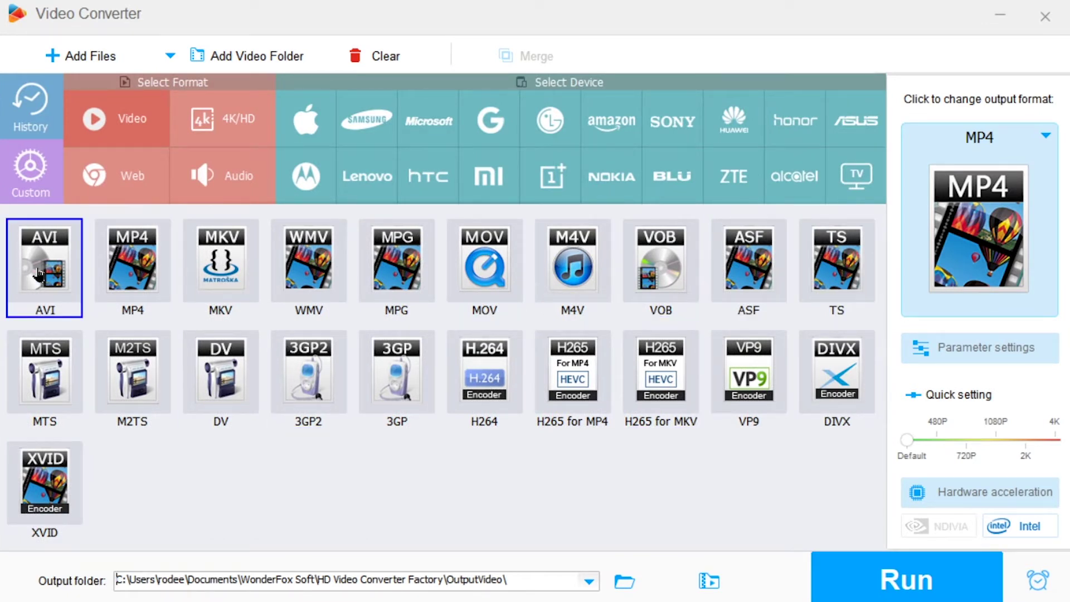
- Set the output format to AVI with the H264 video encoder
left_click(38, 274)
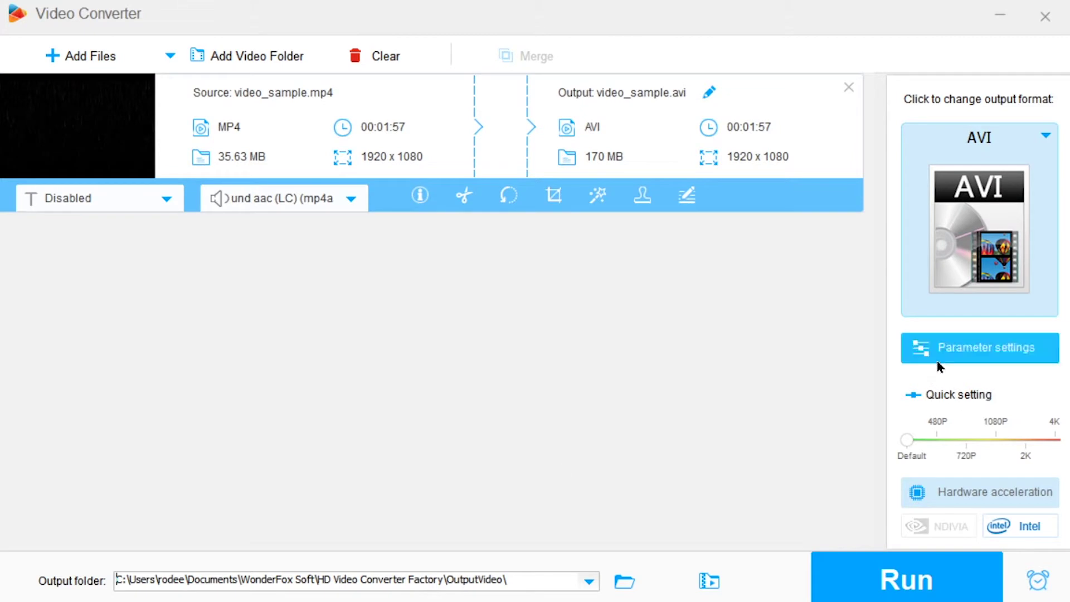
left_click(939, 349)
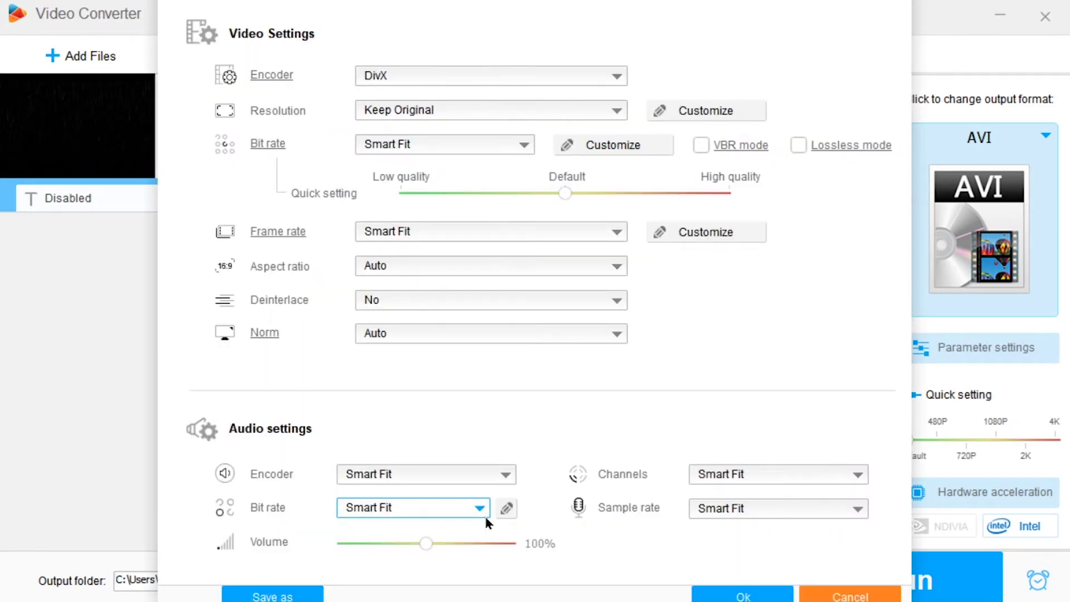
left_click(606, 234)
left_click(390, 257)
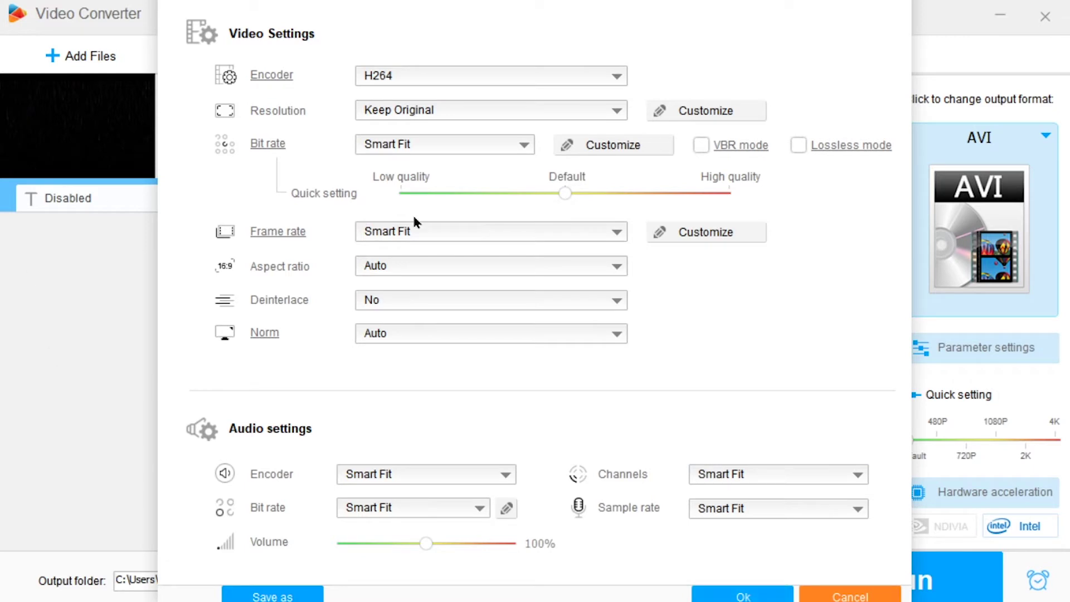
left_click(727, 594)
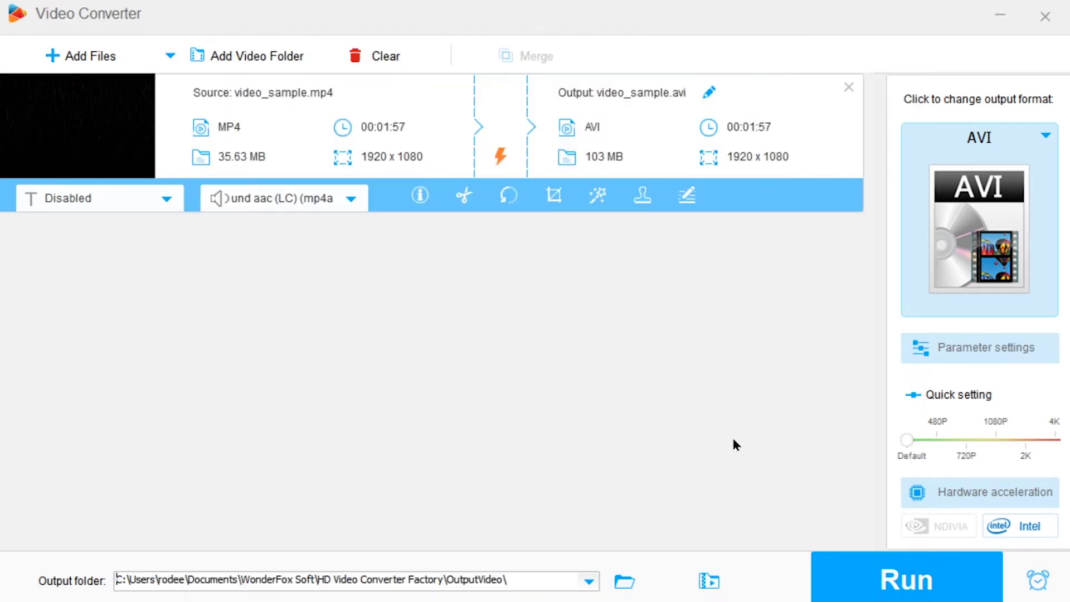
- Set output quality to 720P for a 47 MB 1280x720 file and close the preview
left_click_drag(936, 435, 892, 437)
left_click_drag(904, 445, 1001, 441)
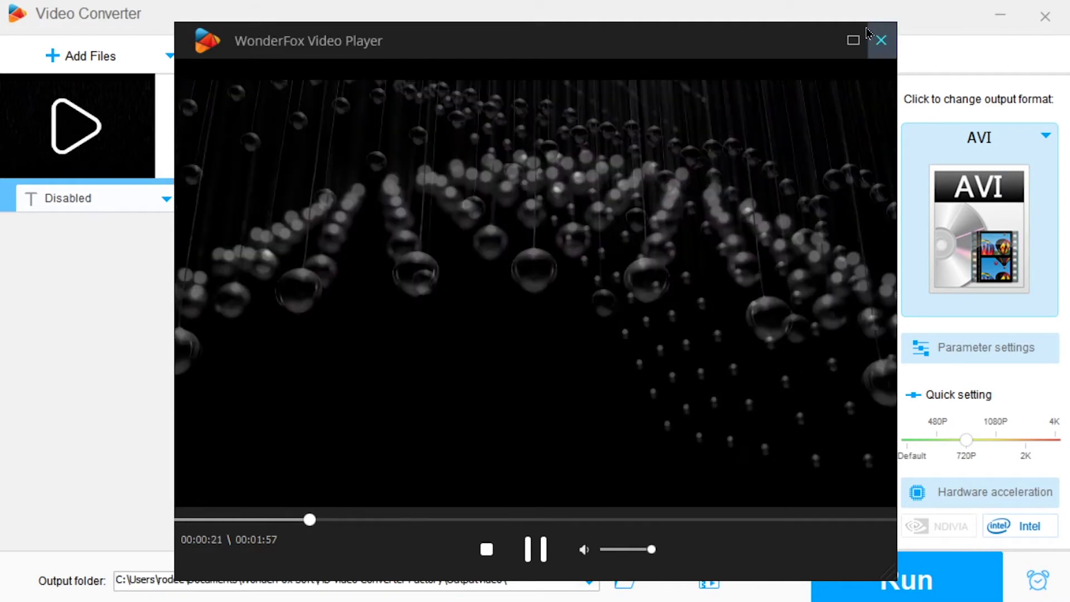
left_click(881, 40)
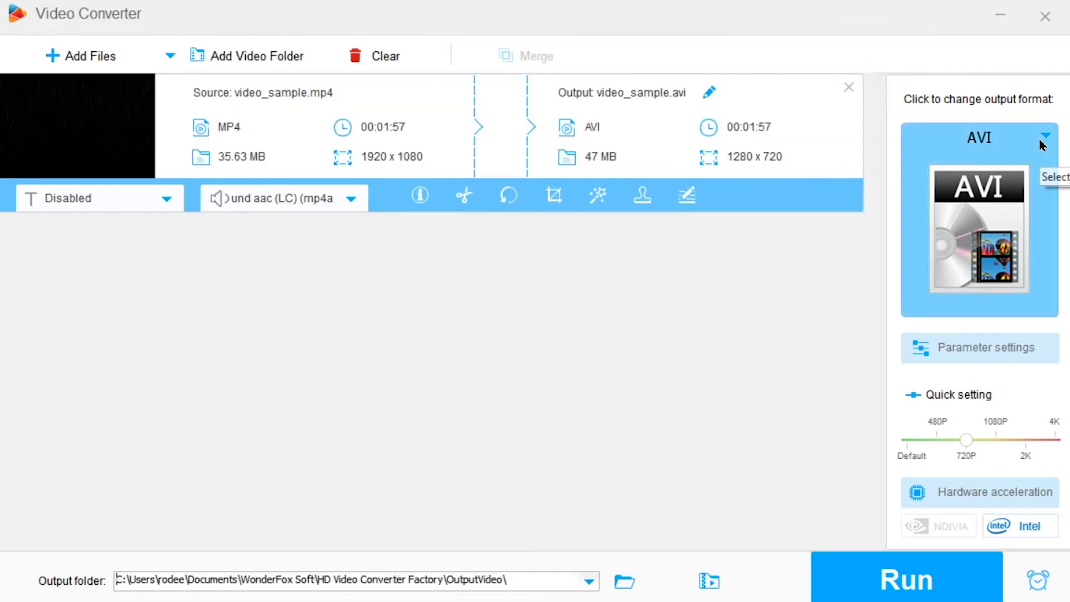
- Switch the output to MP4 at 720P and run the conversion
left_click(1040, 184)
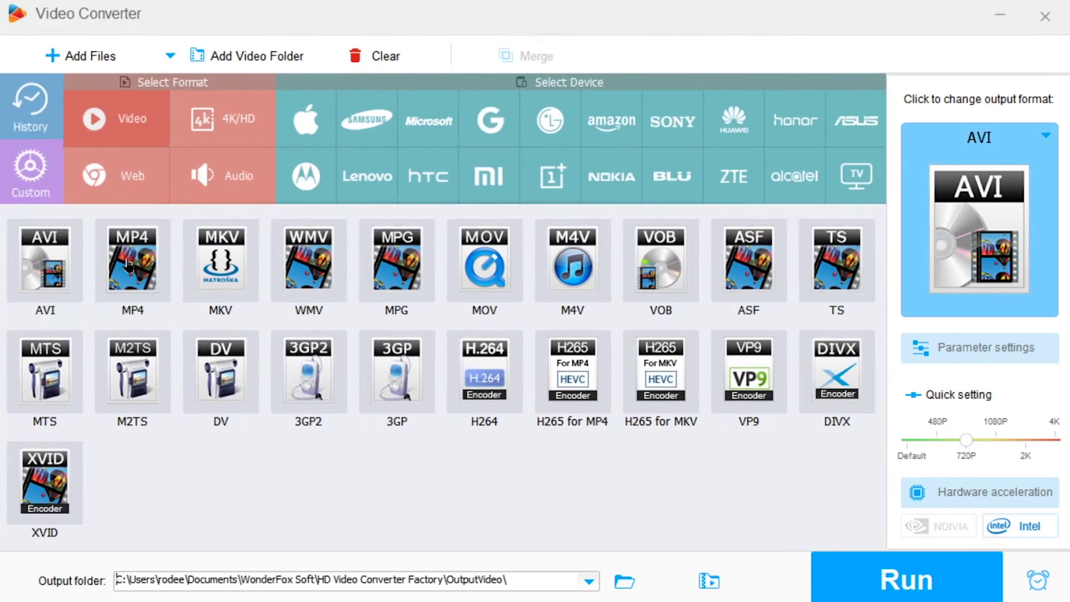
left_click(130, 264)
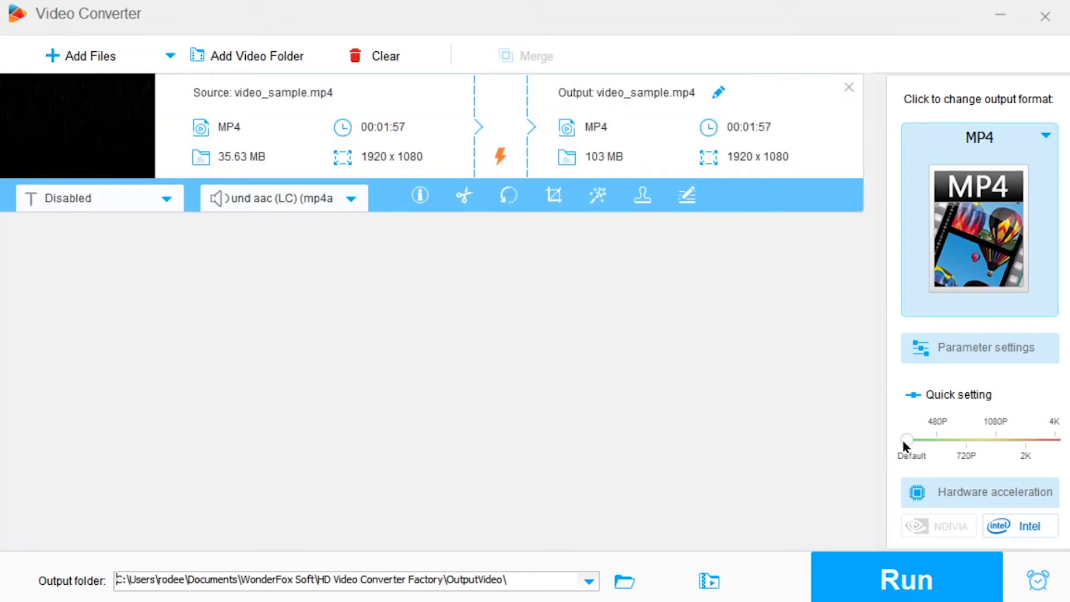
left_click_drag(903, 444, 995, 440)
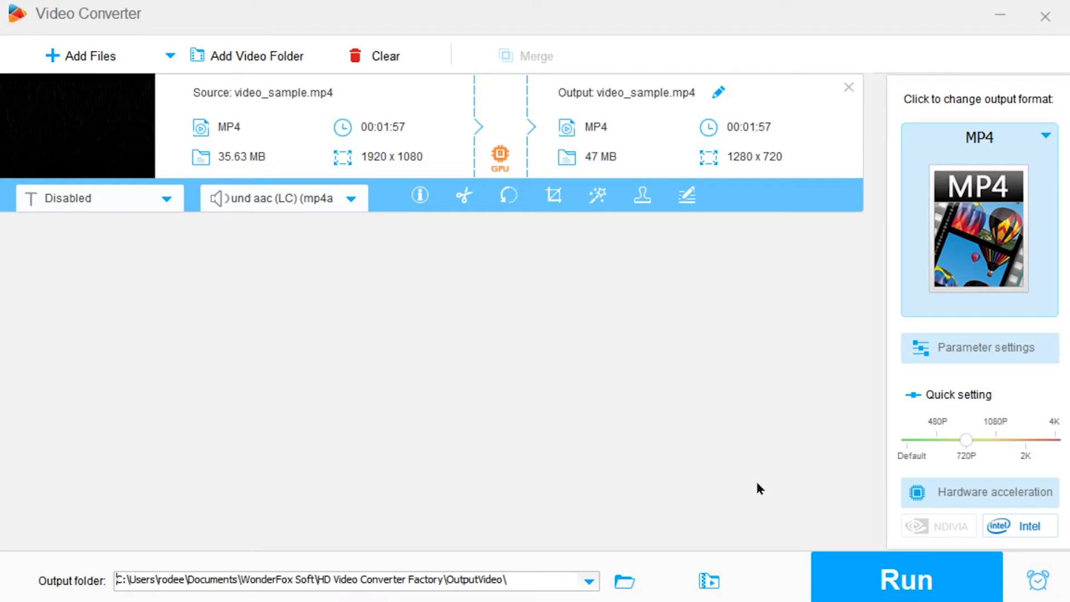
left_click(919, 594)
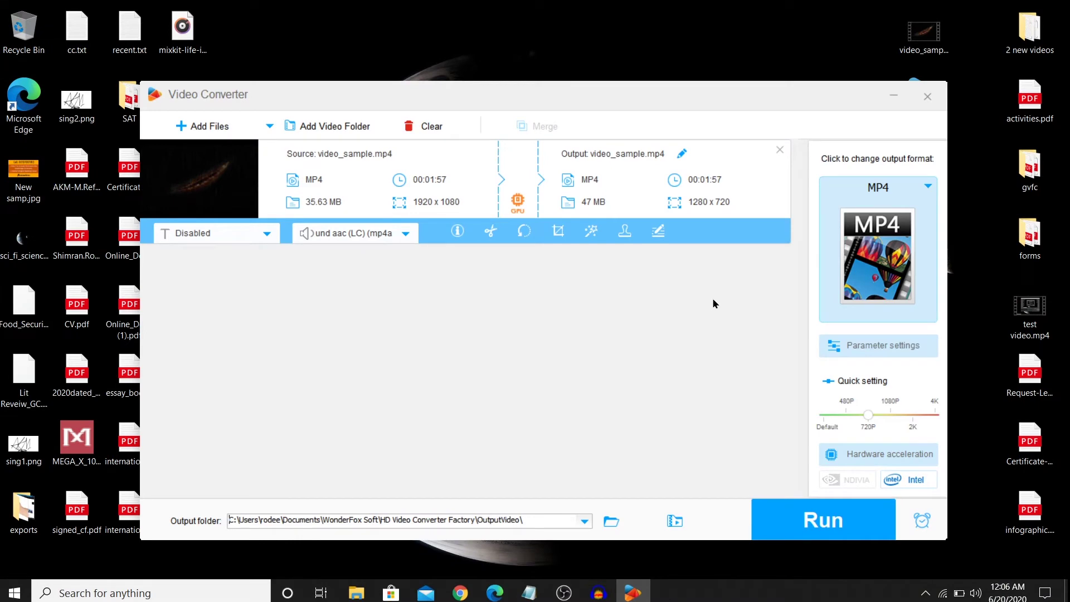
- Clear the file list, close the Video Converter and bring Edge back up
left_click(420, 128)
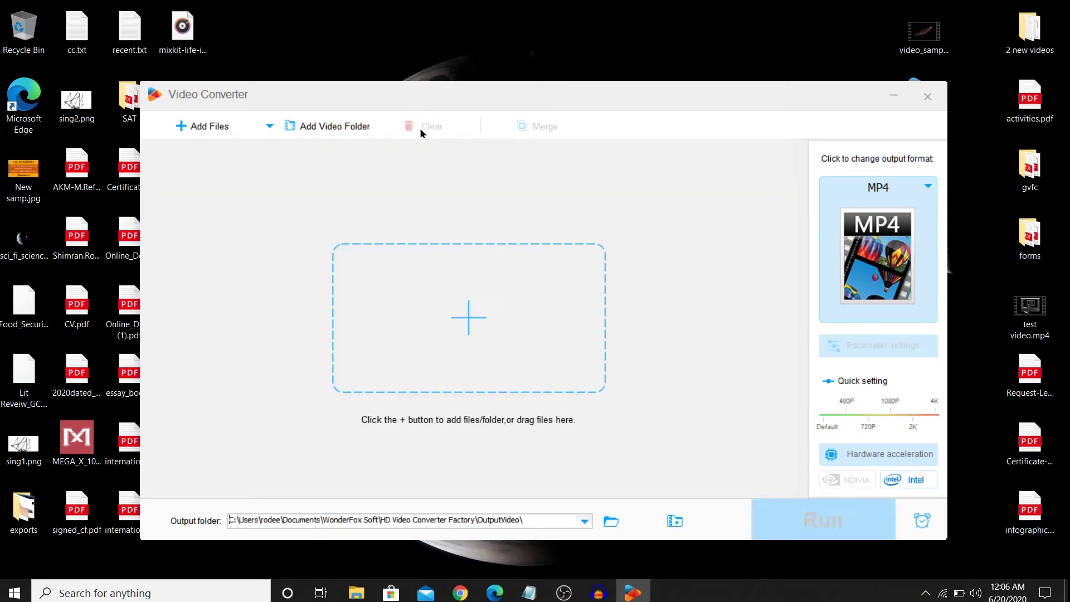
left_click(927, 96)
left_click(496, 592)
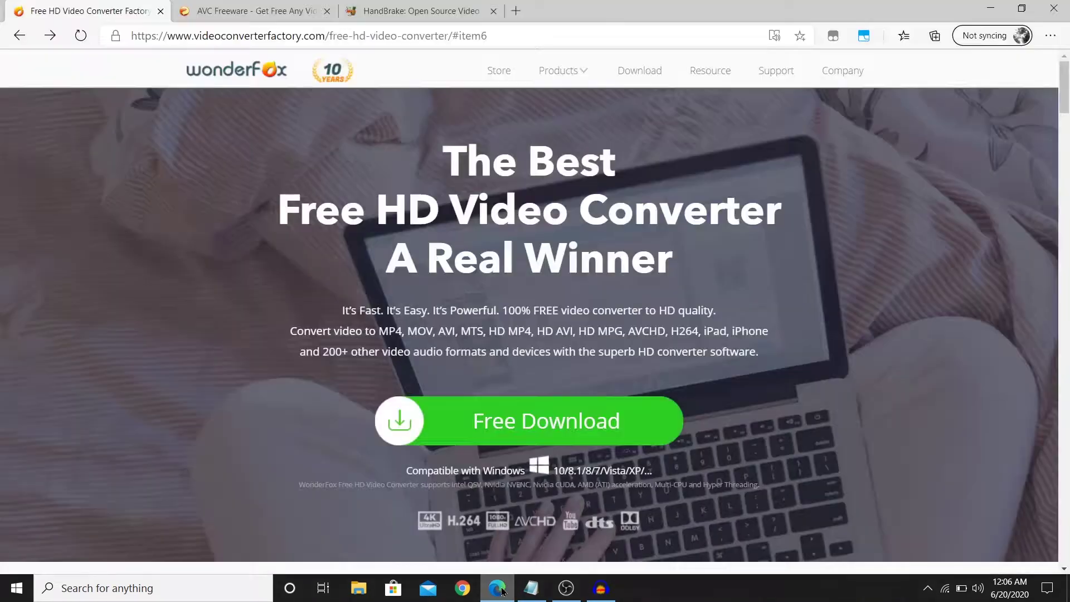
left_click(230, 10)
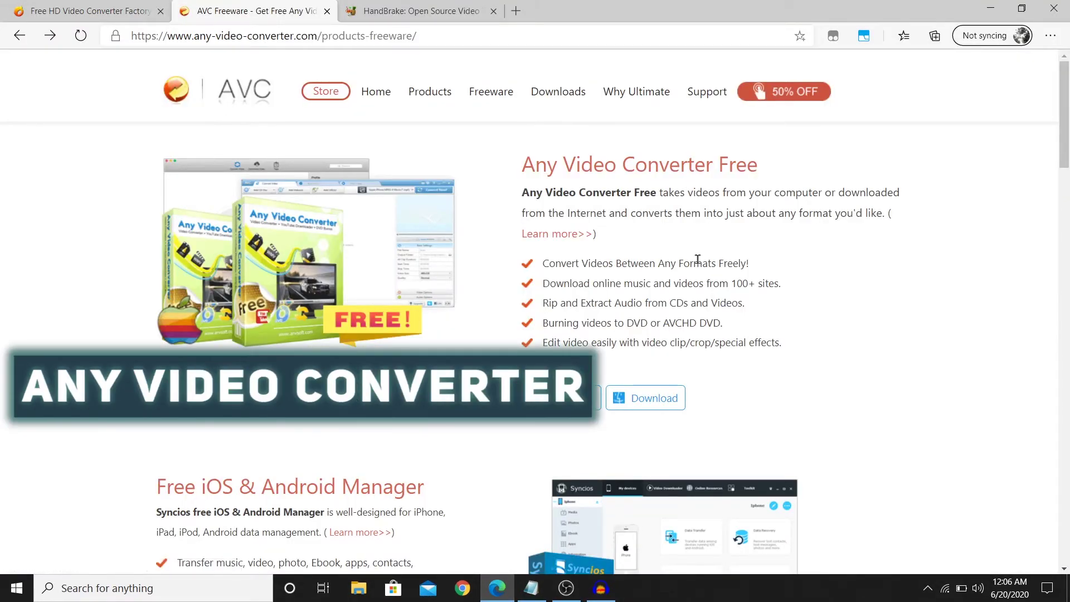
left_click(430, 34)
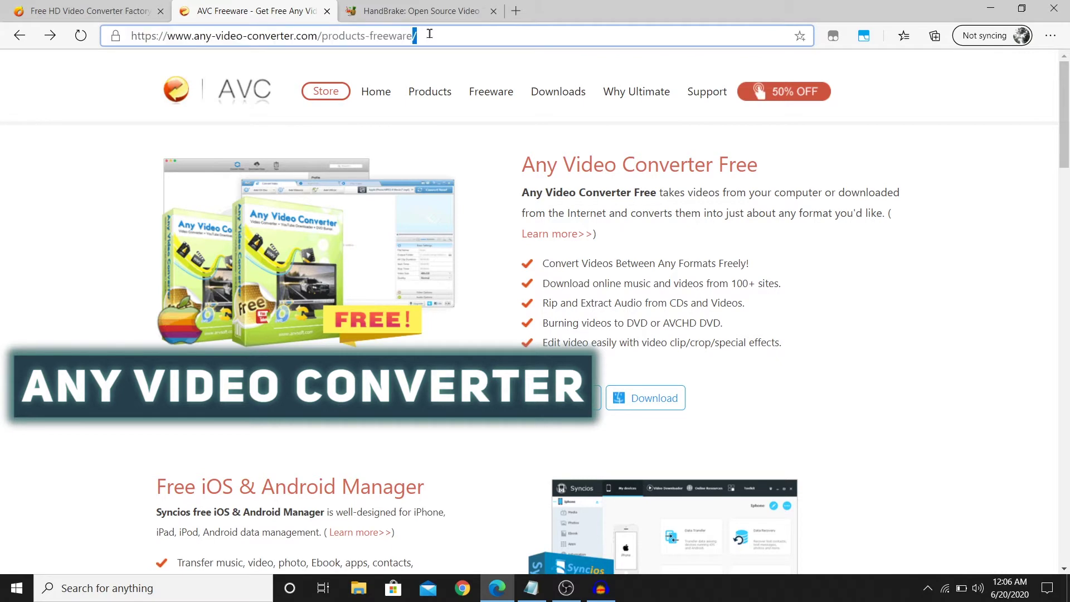
scroll(480, 245, "down", 3)
scroll(480, 281, "up", 3)
scroll(480, 285, "down", 5)
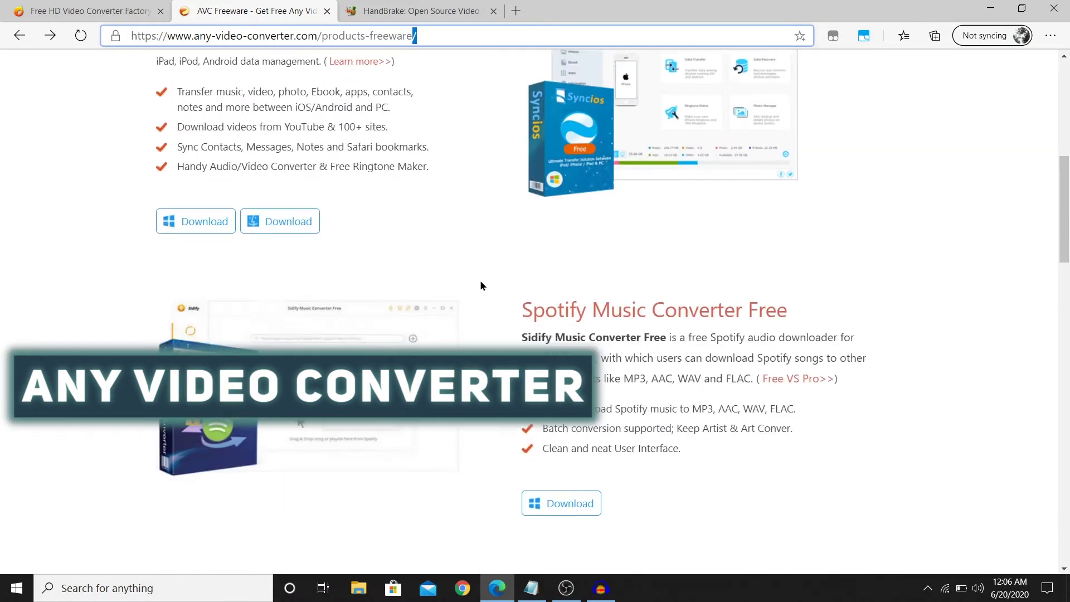
scroll(480, 285, "up", 5)
left_click(522, 233)
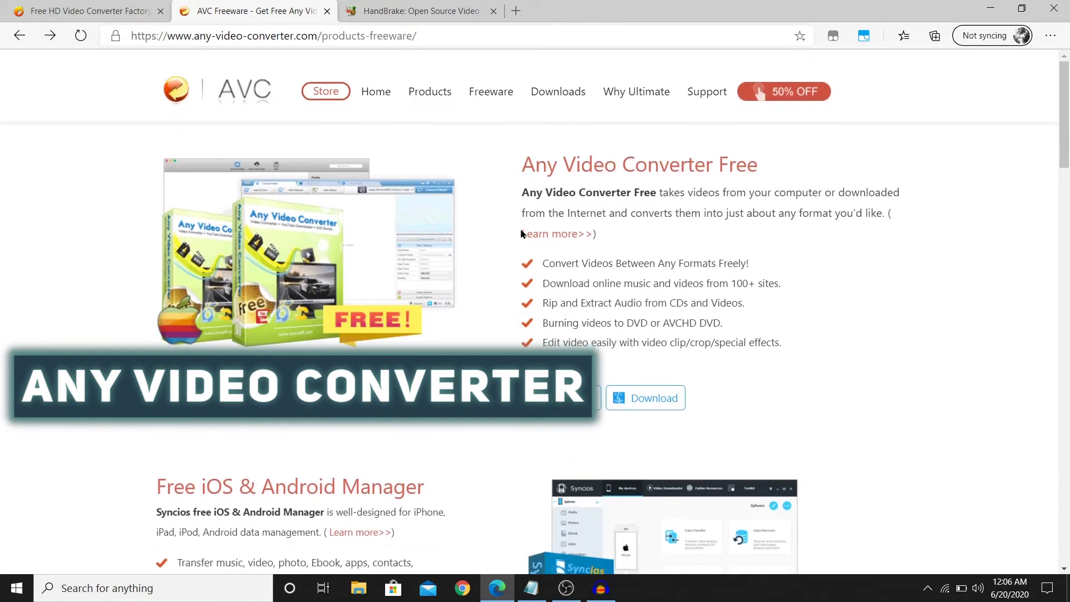
left_click(490, 92)
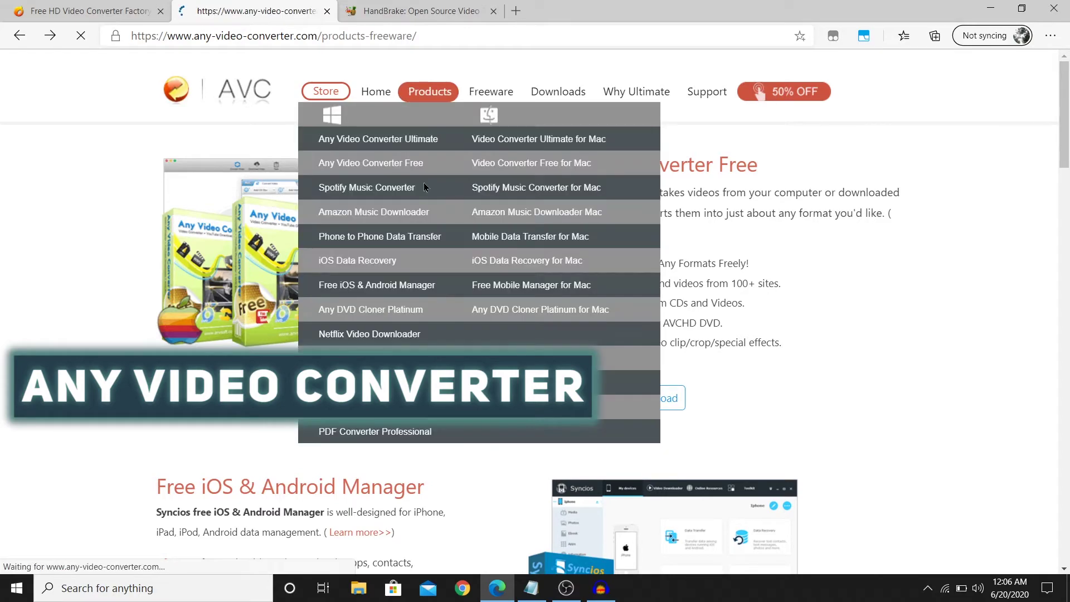
scroll(800, 144, "down", 3)
scroll(801, 141, "down", 3)
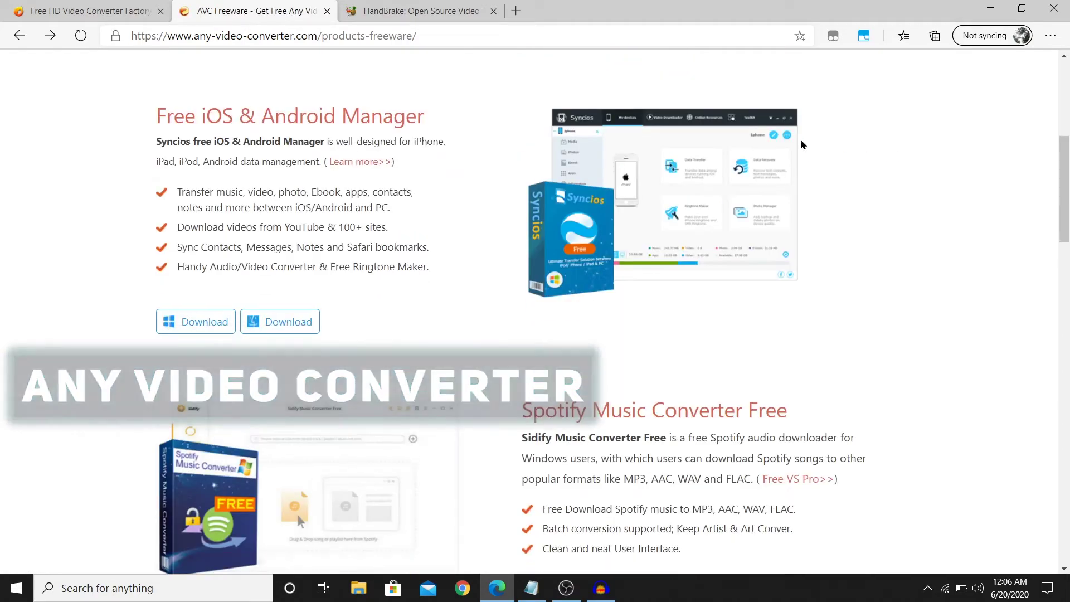
scroll(801, 141, "up", 7)
scroll(801, 141, "down", 8)
scroll(800, 139, "up", 8)
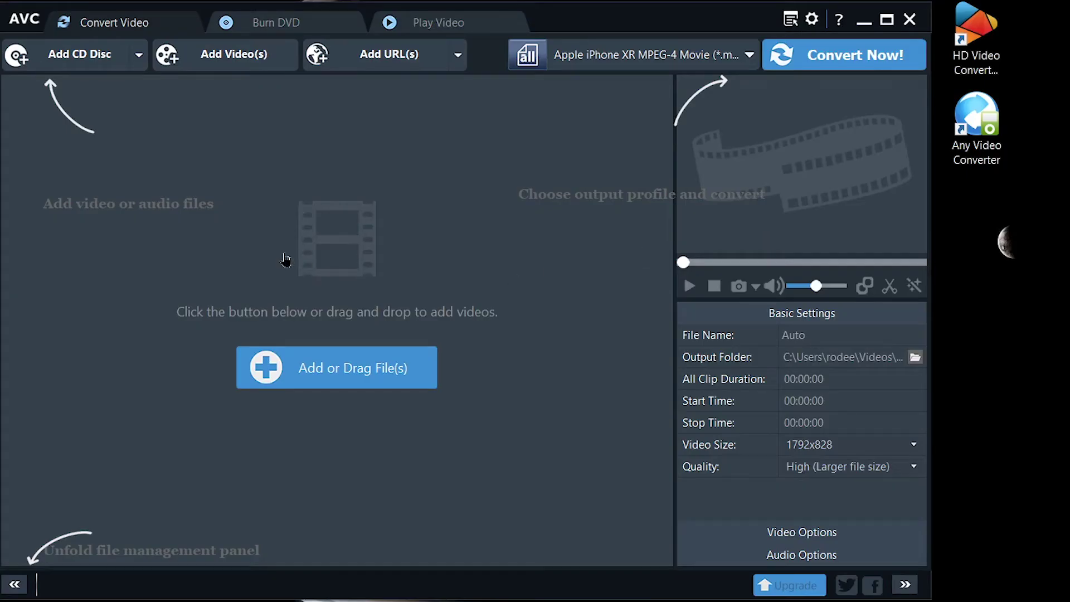
- Add video_sample and set the Desktop as its output folder
left_click(363, 377)
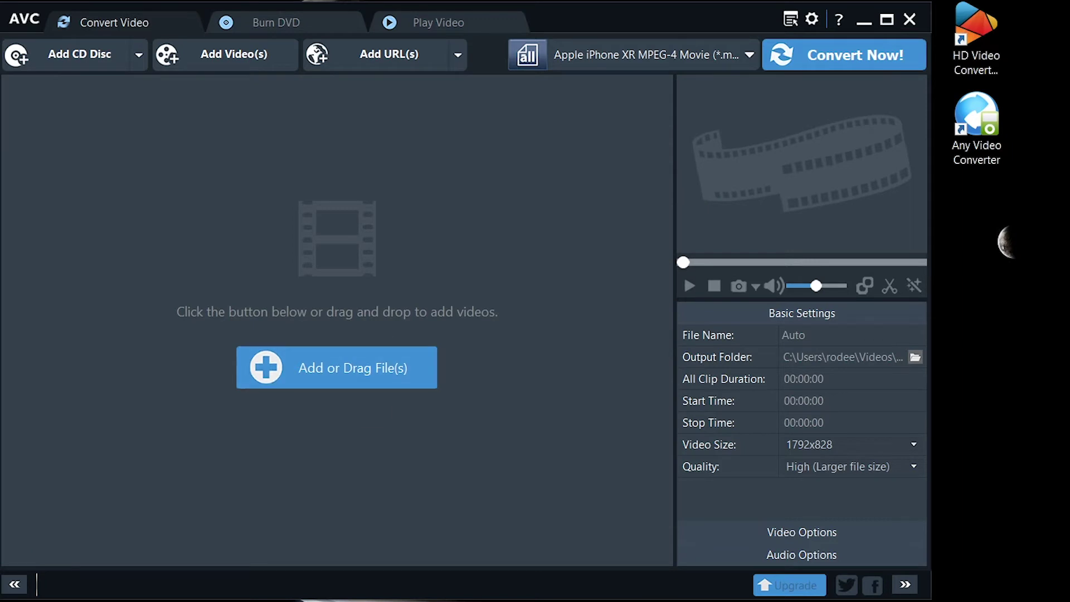
left_click(913, 359)
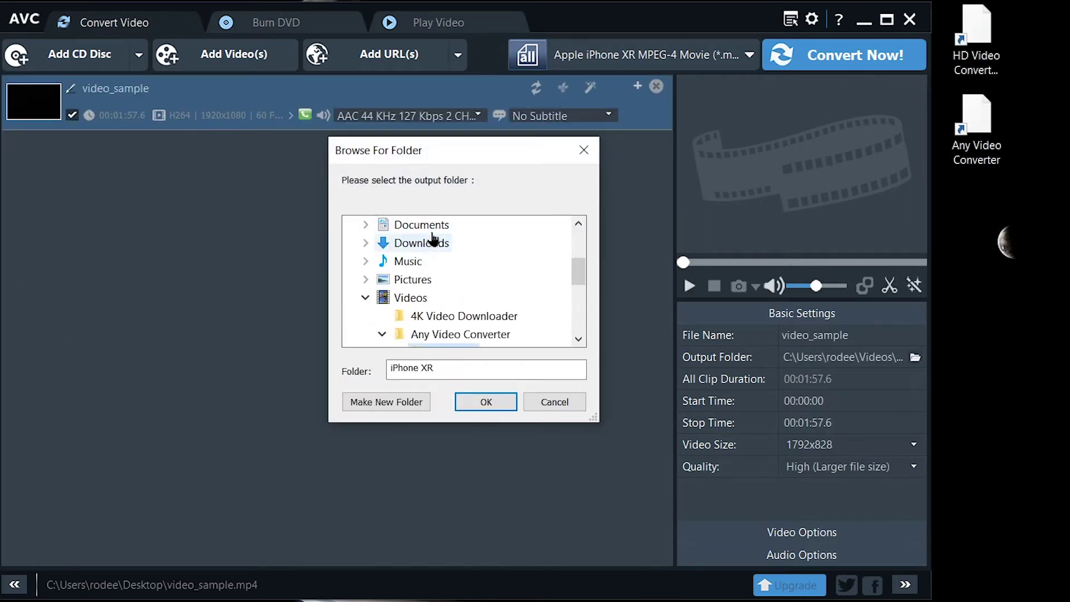
scroll(433, 240, "up", 3)
left_click(385, 225)
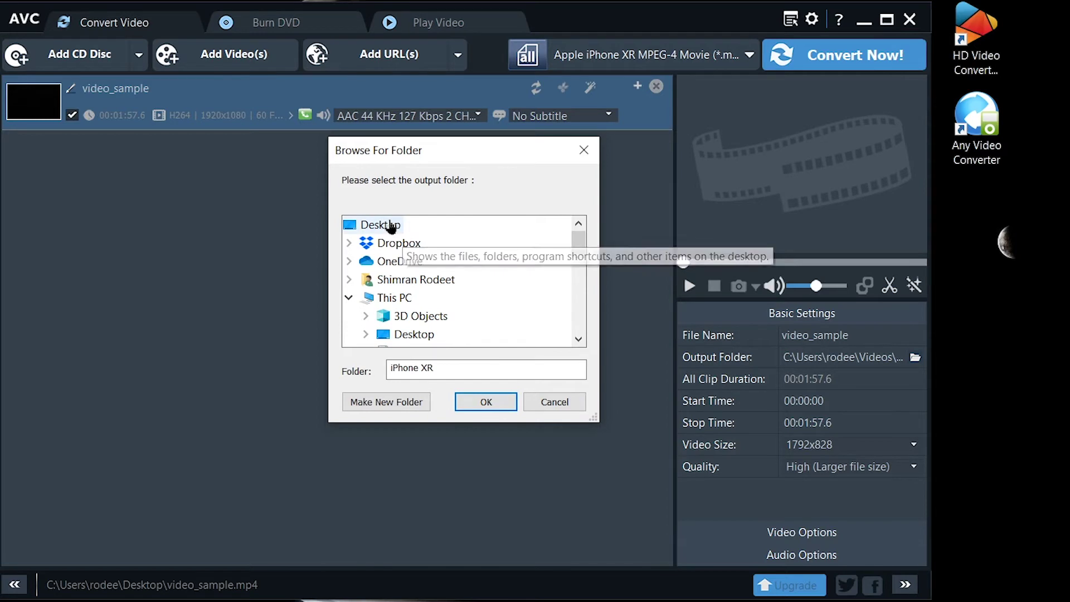
left_click(493, 403)
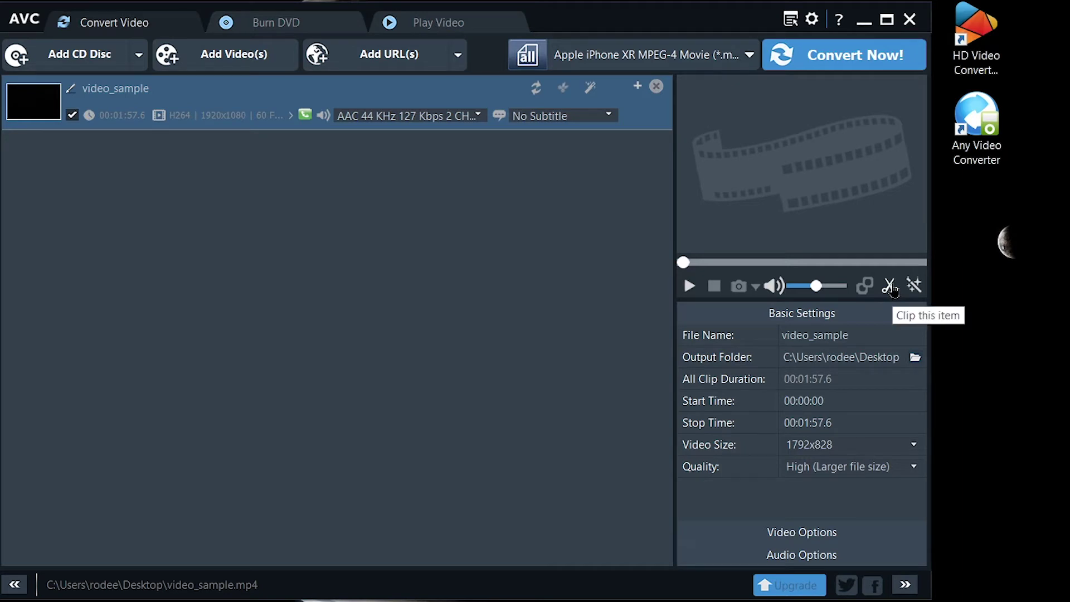
left_click(889, 287)
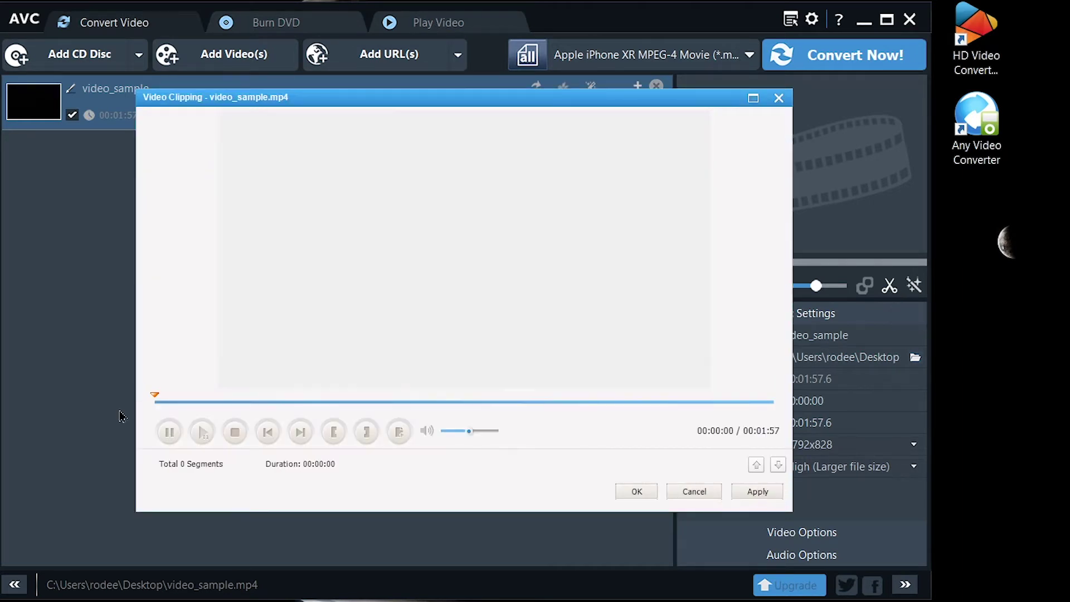
- Mark a clip segment of video_sample from 00:00:04 to 00:00:06
left_click(169, 430)
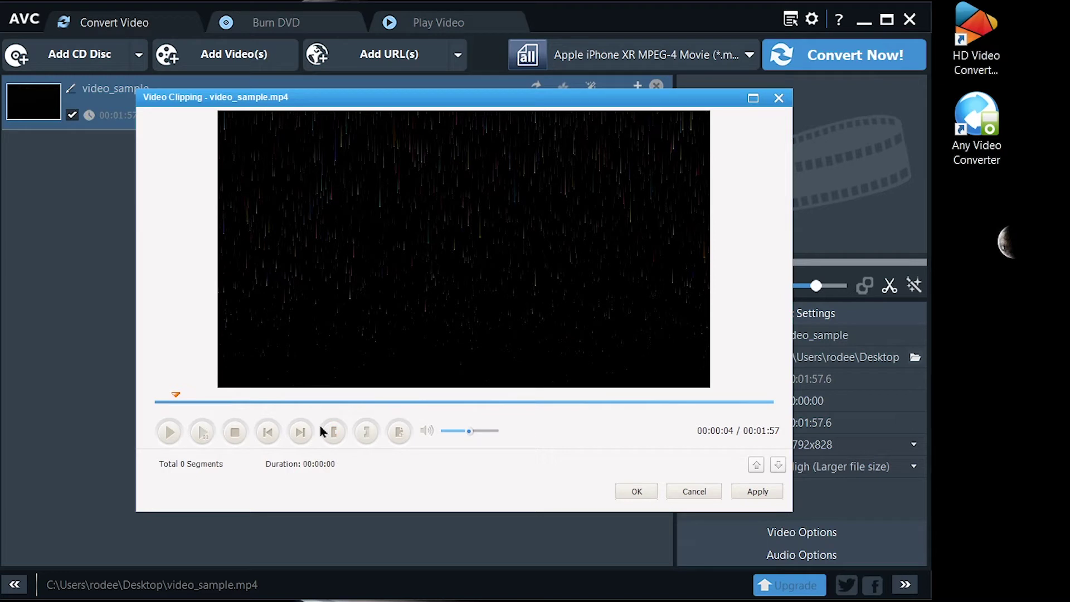
left_click(365, 437)
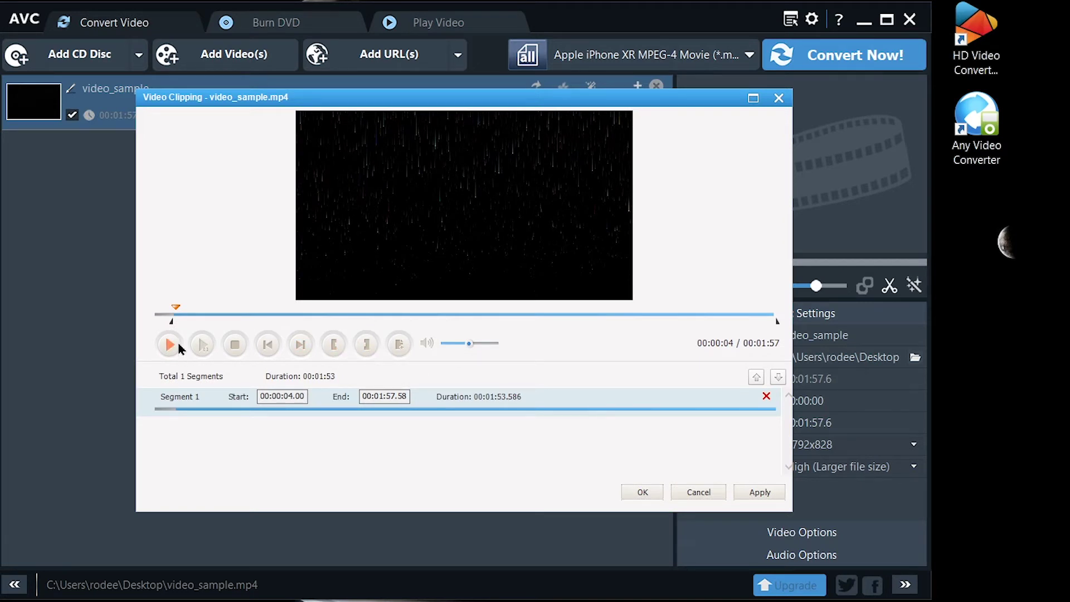
left_click(170, 345)
left_click(366, 344)
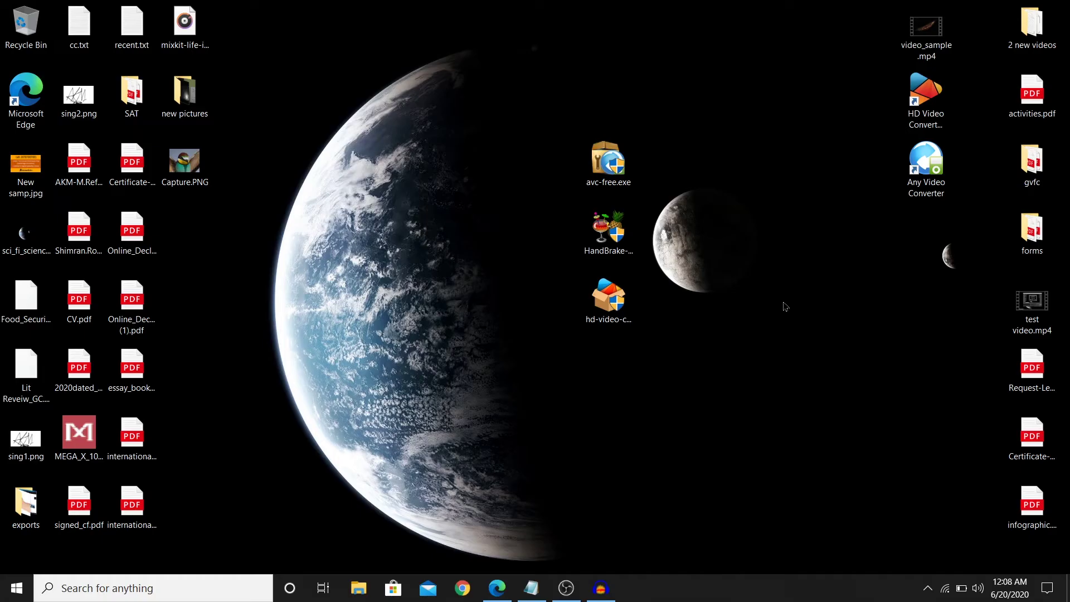
right_click(784, 302)
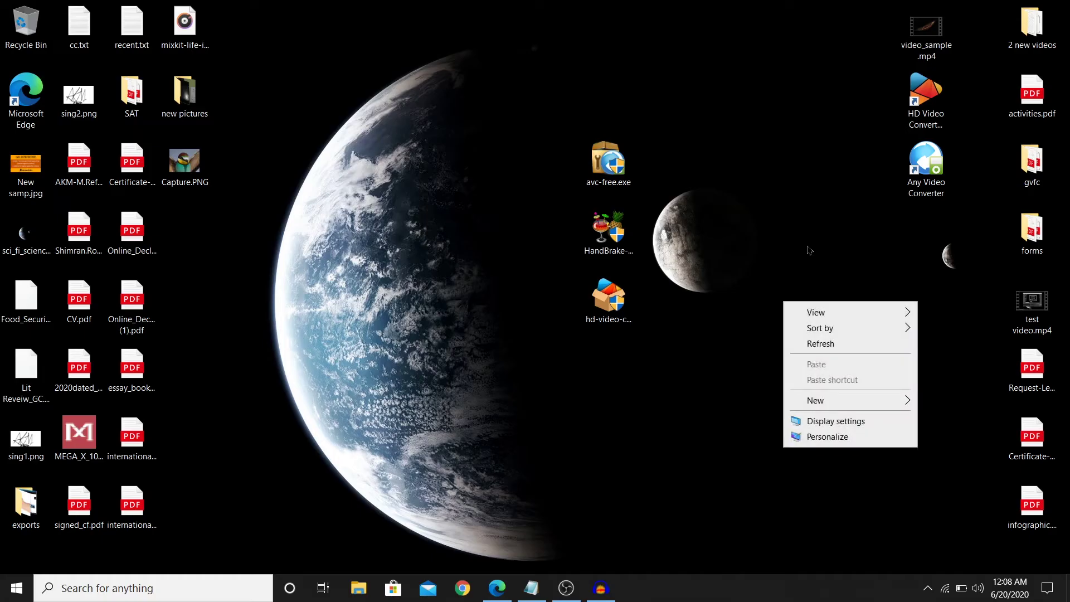
- Relaunch Any Video Converter, answer the Software Update prompt and re-add video_sample
left_click(823, 343)
left_click(927, 150)
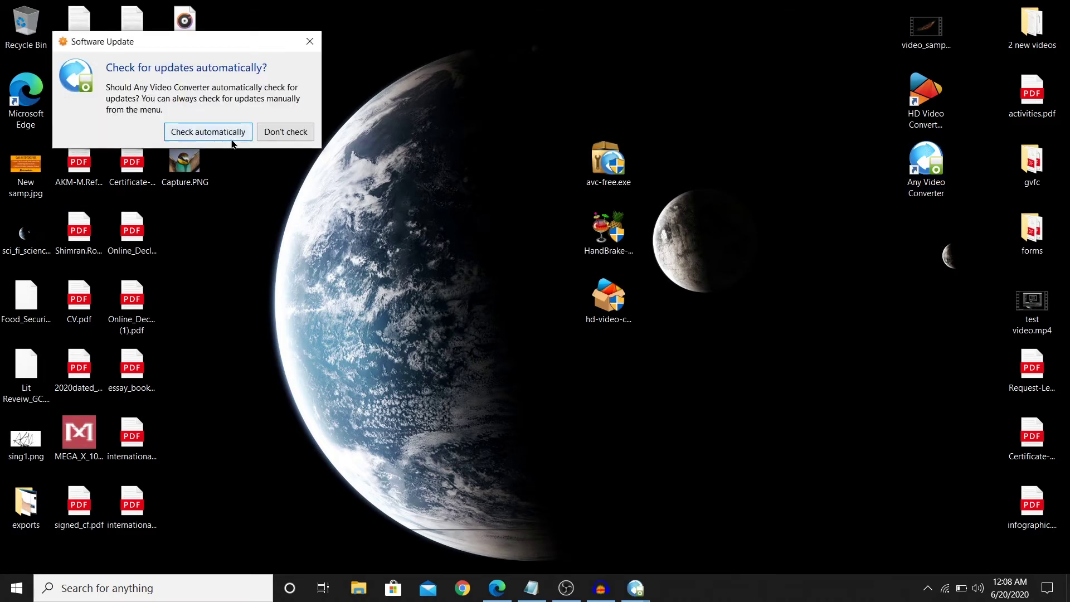
left_click(230, 135)
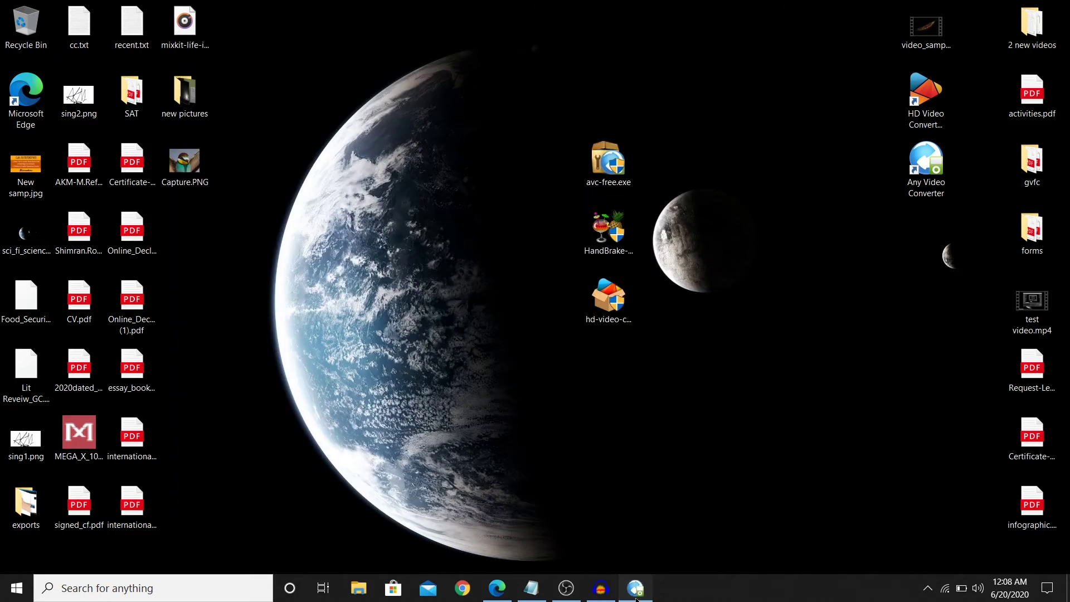
left_click(636, 597)
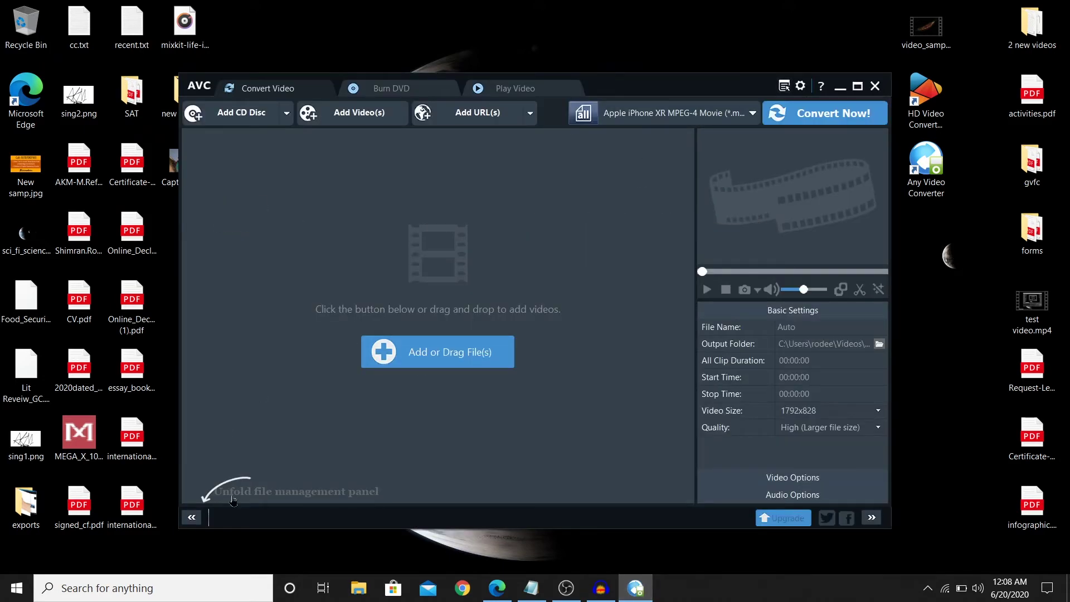
left_click(490, 352)
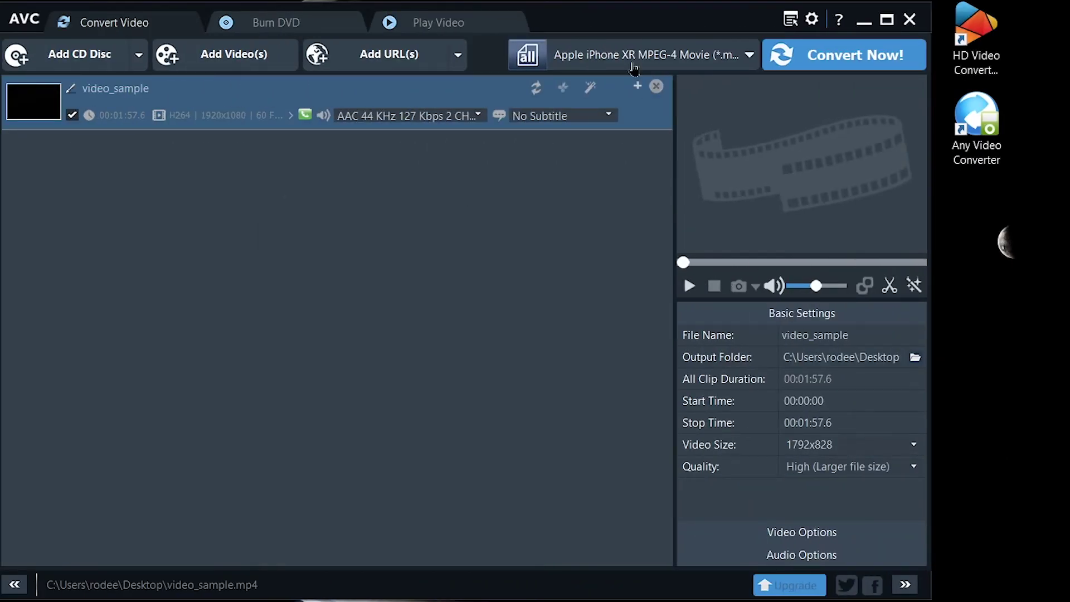
- Pick Customized MP4 Movie (*.mp4) from the common video profiles as the output profile
left_click(656, 51)
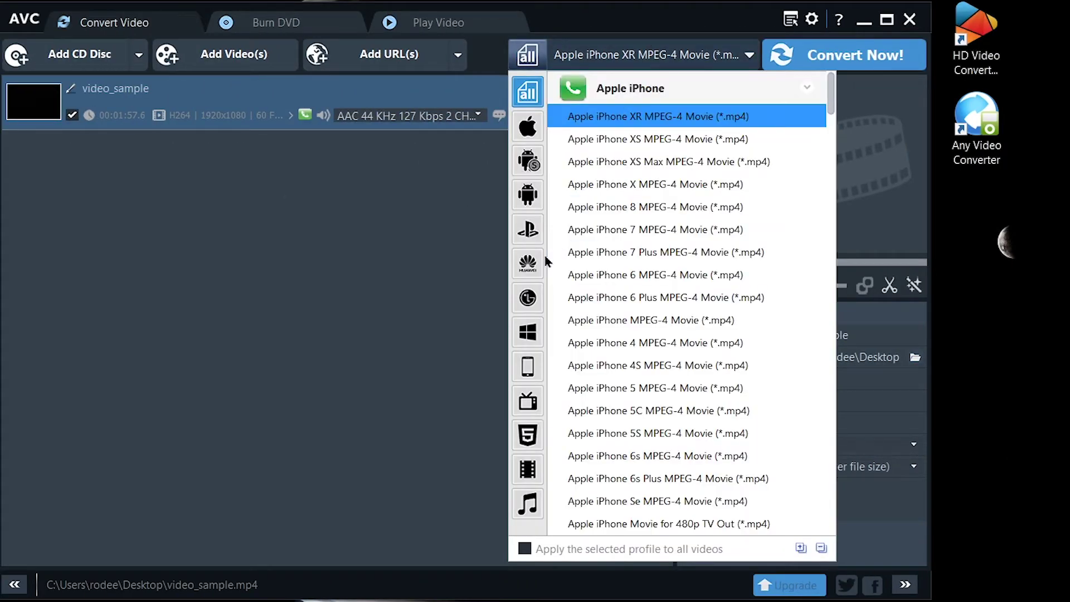
scroll(592, 257, "down", 3)
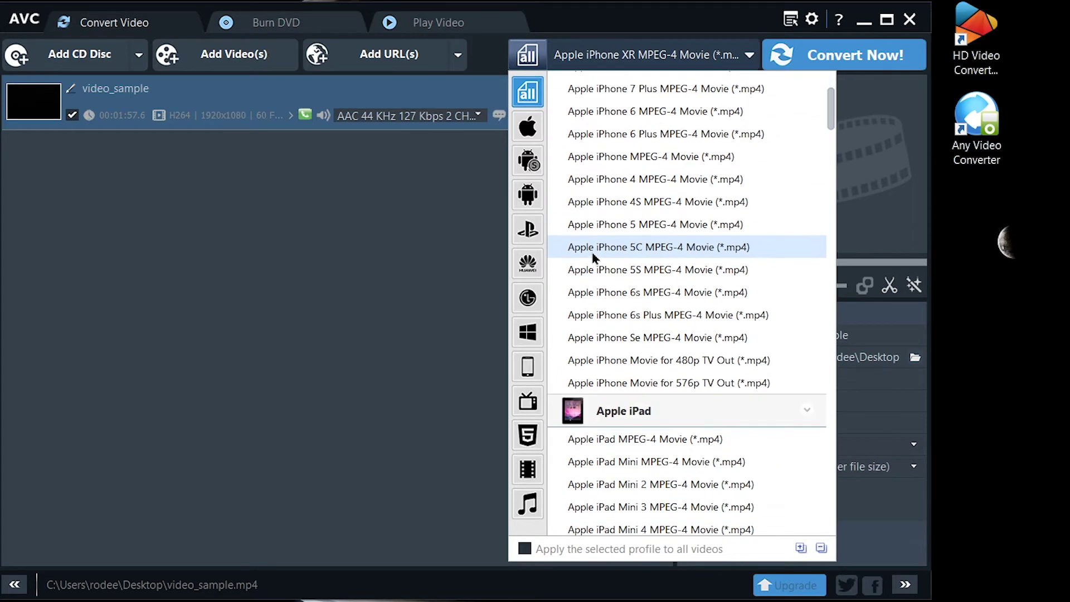
scroll(592, 257, "down", 6)
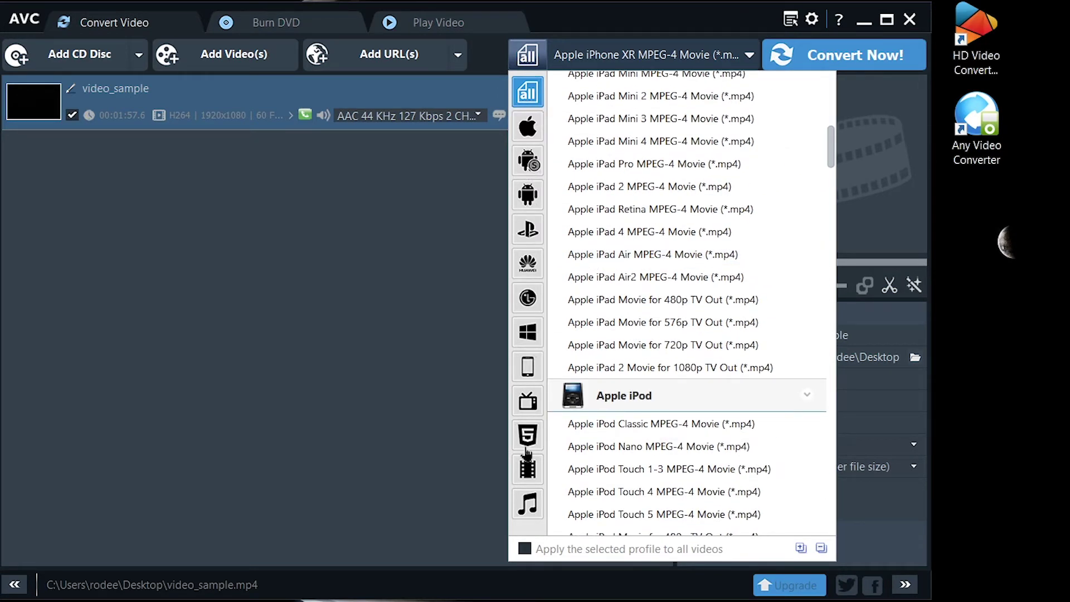
left_click(527, 468)
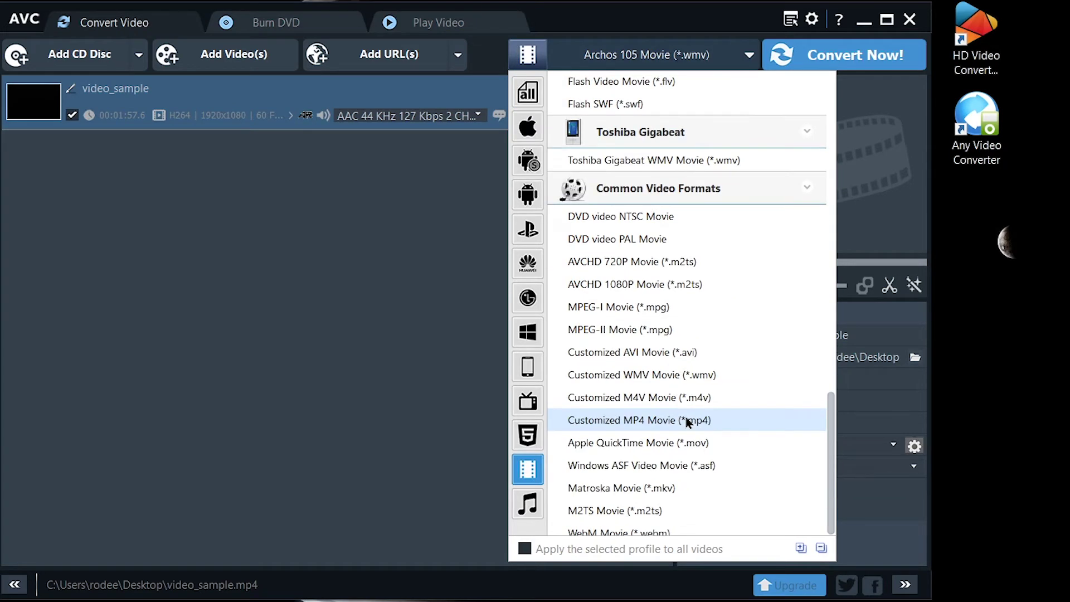
scroll(688, 421, "down", 2)
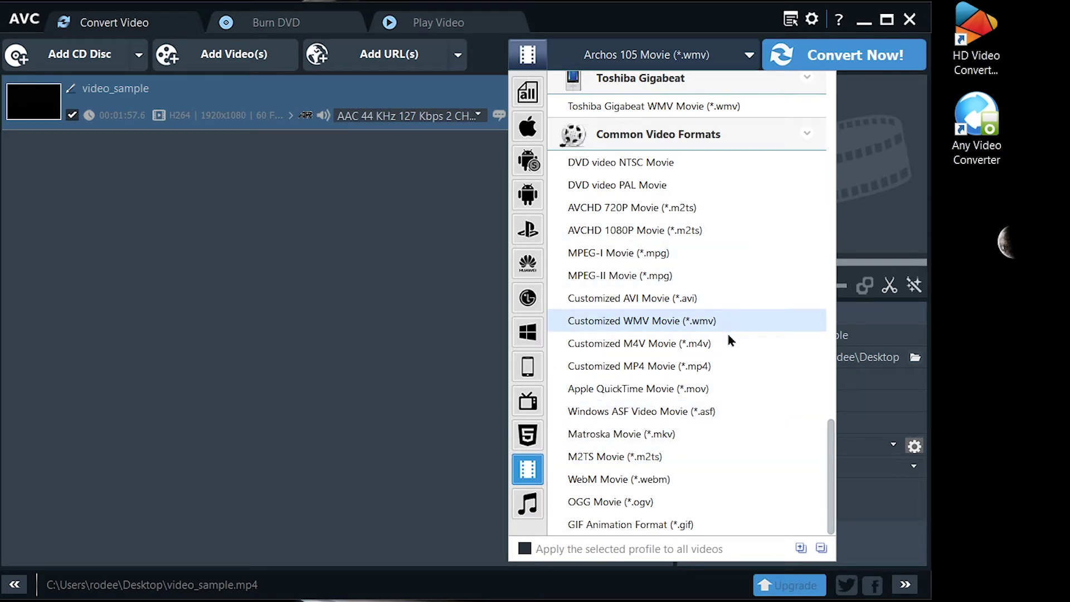
left_click(722, 366)
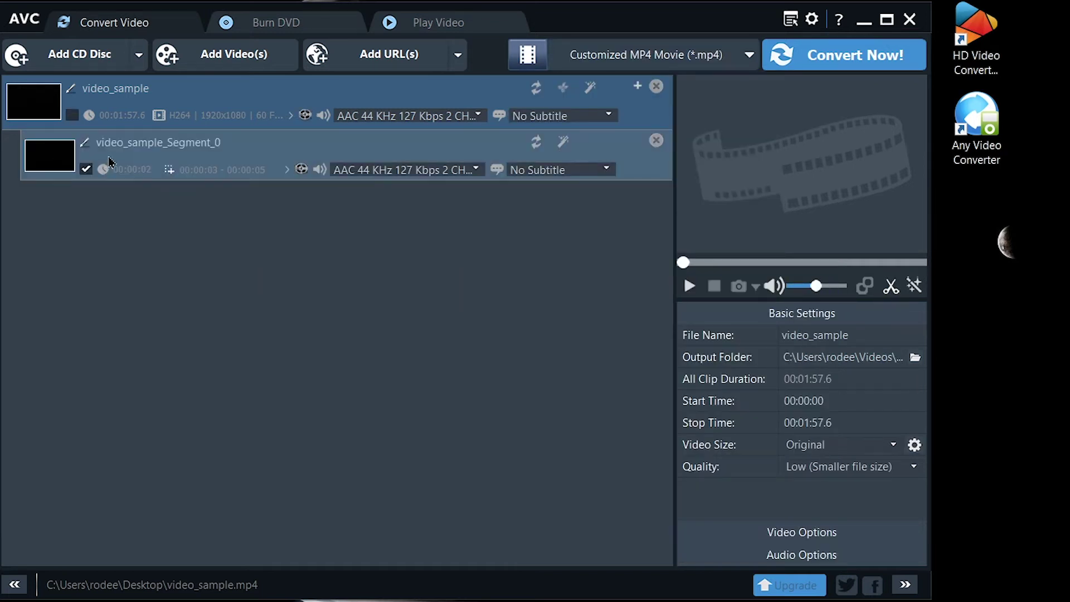
- Convert the video_sample_Segment_0 clip to MP4 until it shows Completed
left_click(129, 157)
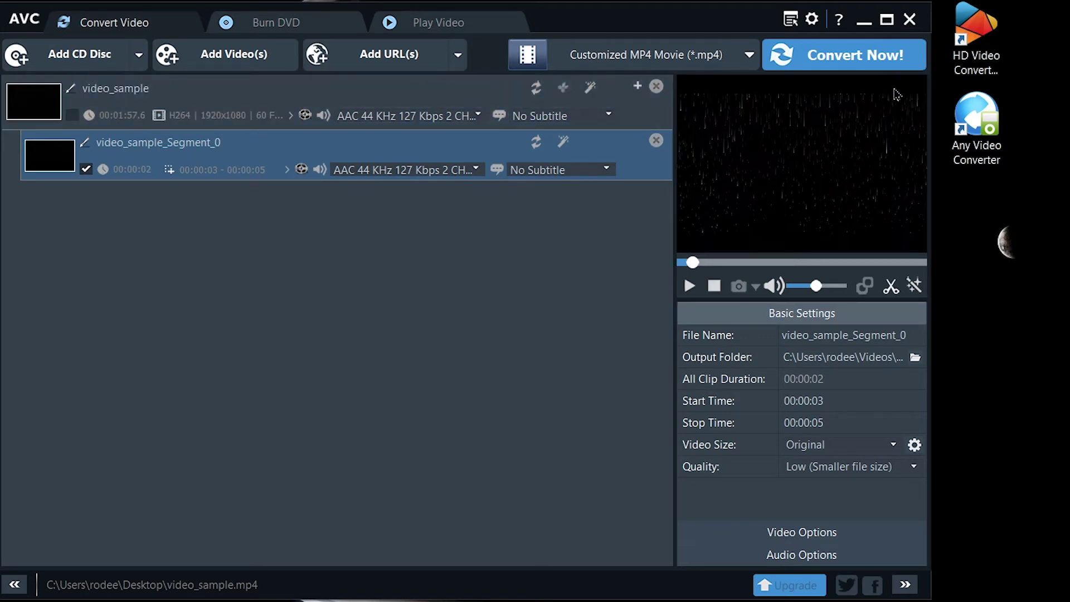
left_click(823, 66)
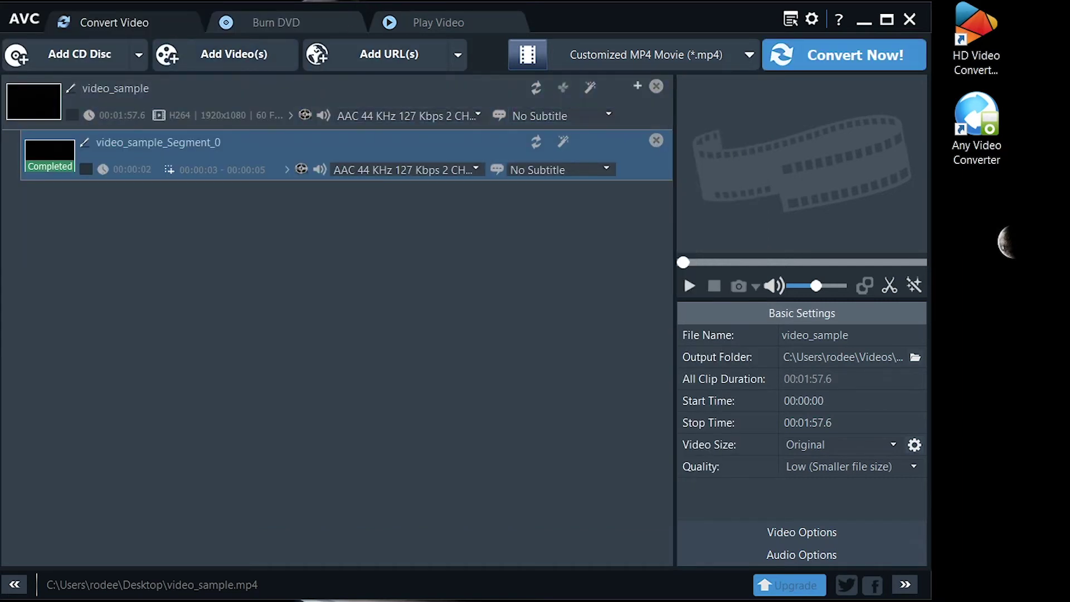
left_click(243, 22)
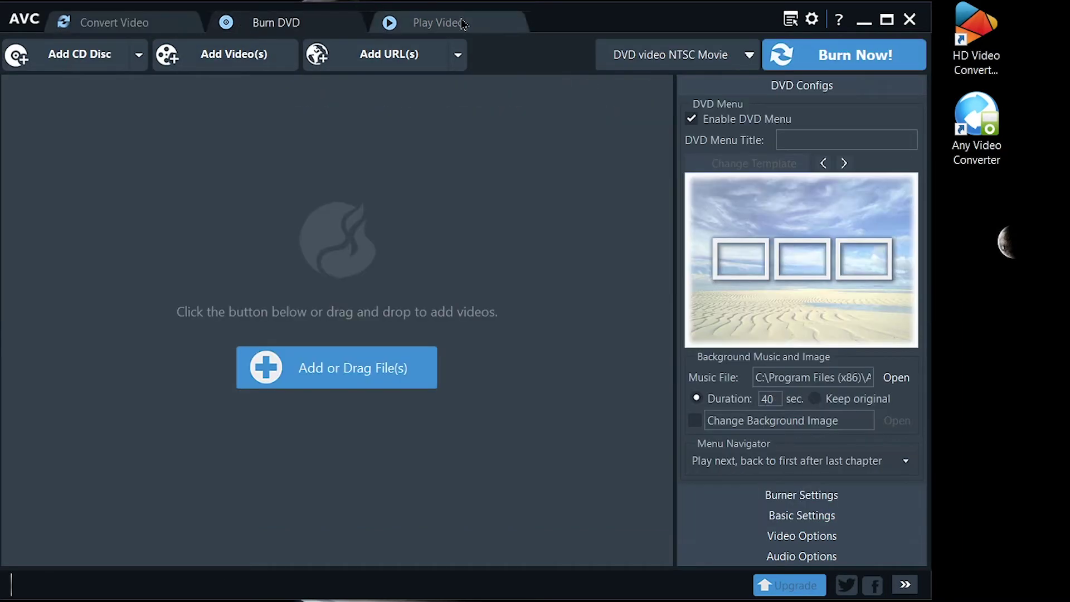
- Look through the Audio, Subtitles, Video and General options, then close the Options window
left_click(462, 22)
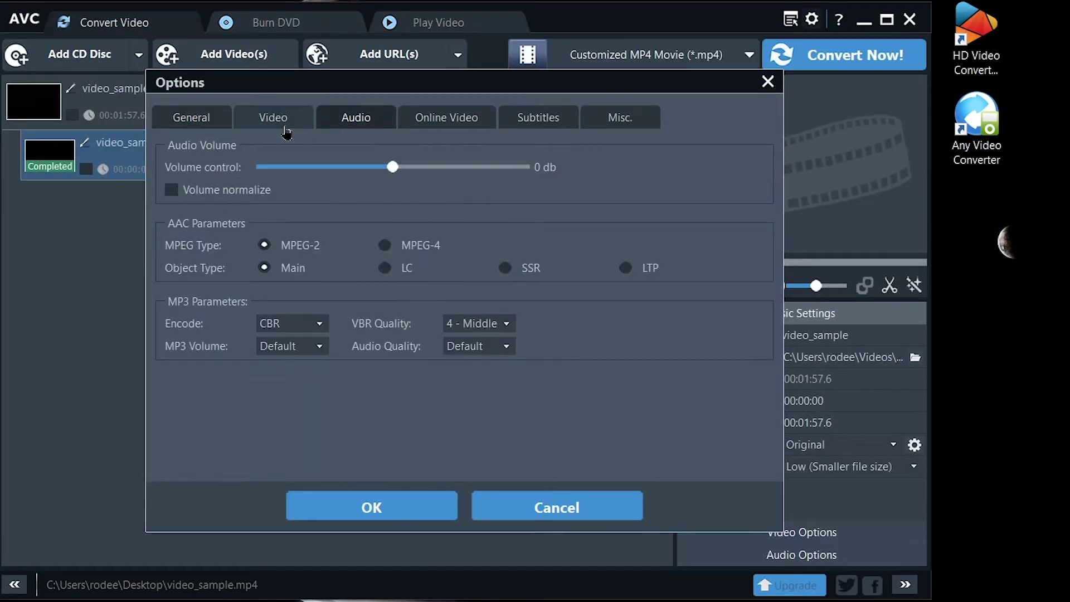
left_click(285, 124)
left_click(370, 124)
left_click(500, 127)
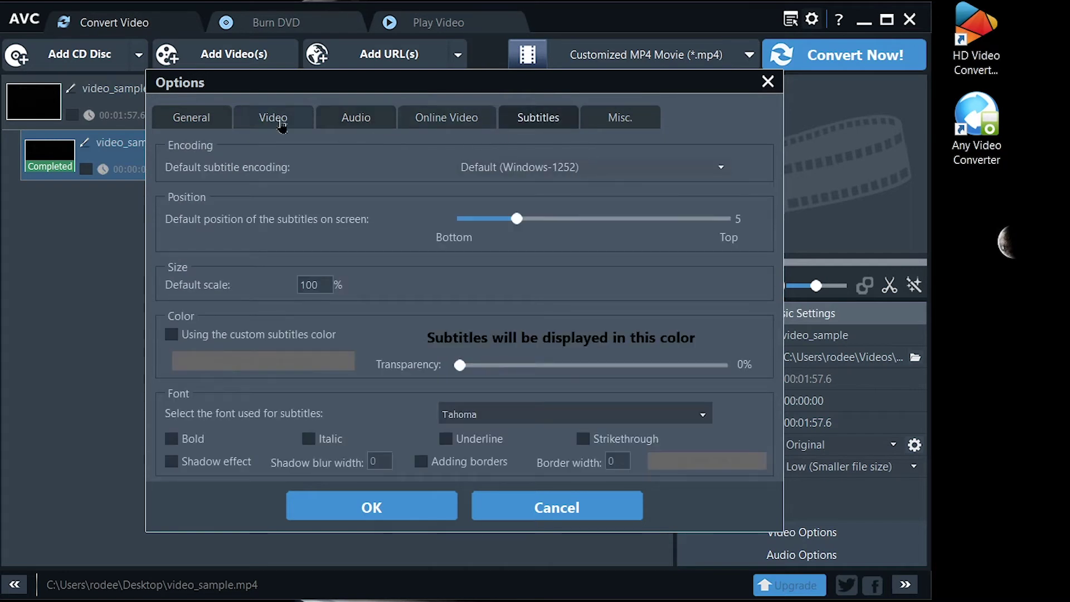
left_click(282, 126)
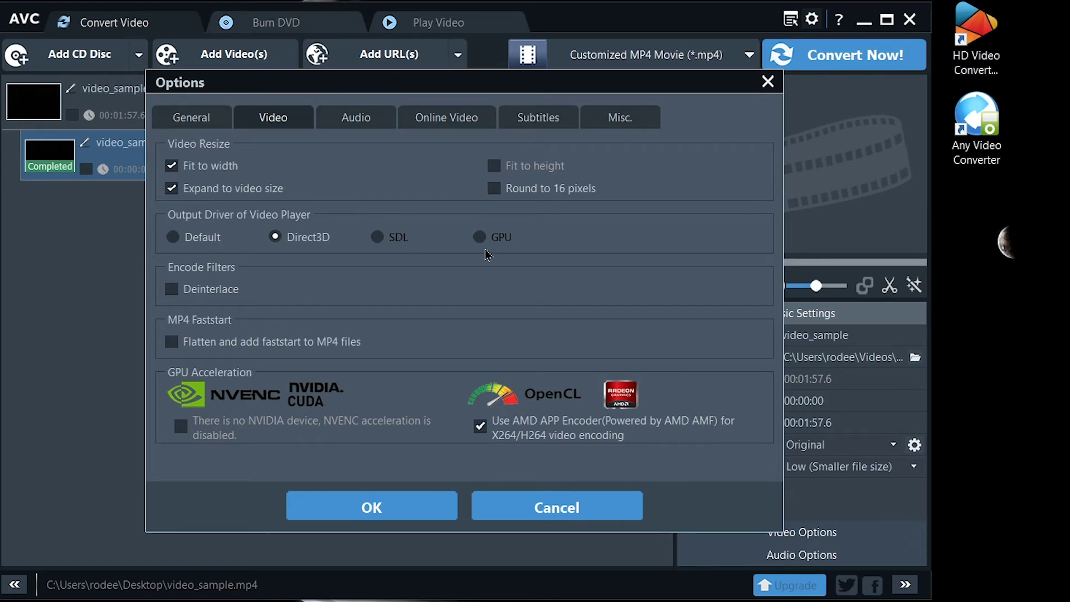
left_click(193, 114)
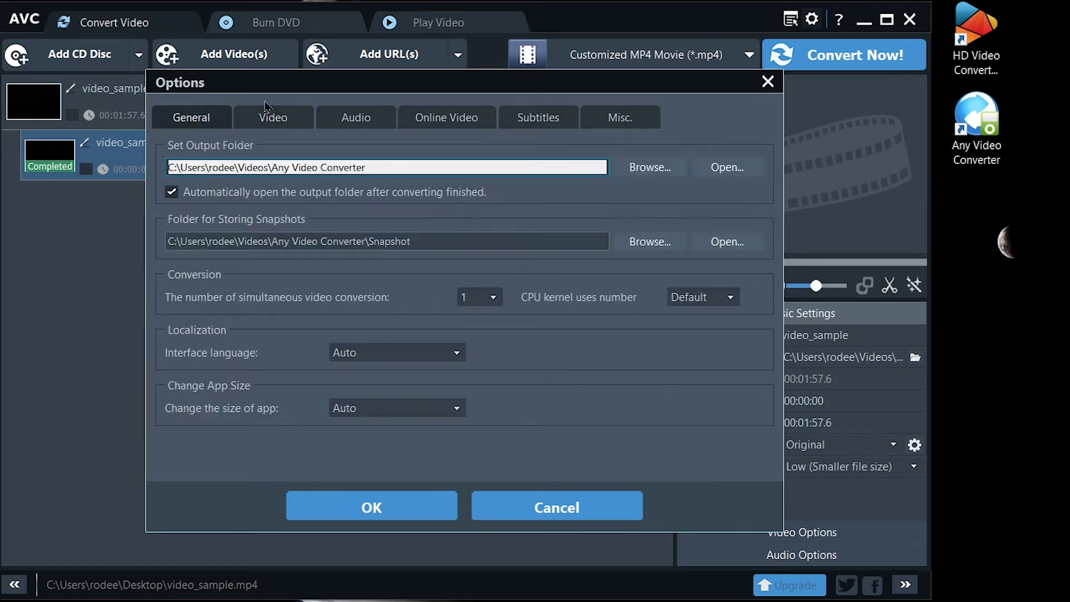
left_click(768, 84)
- Close the video converter and bring up the HandBrake website in Edge
left_click(909, 19)
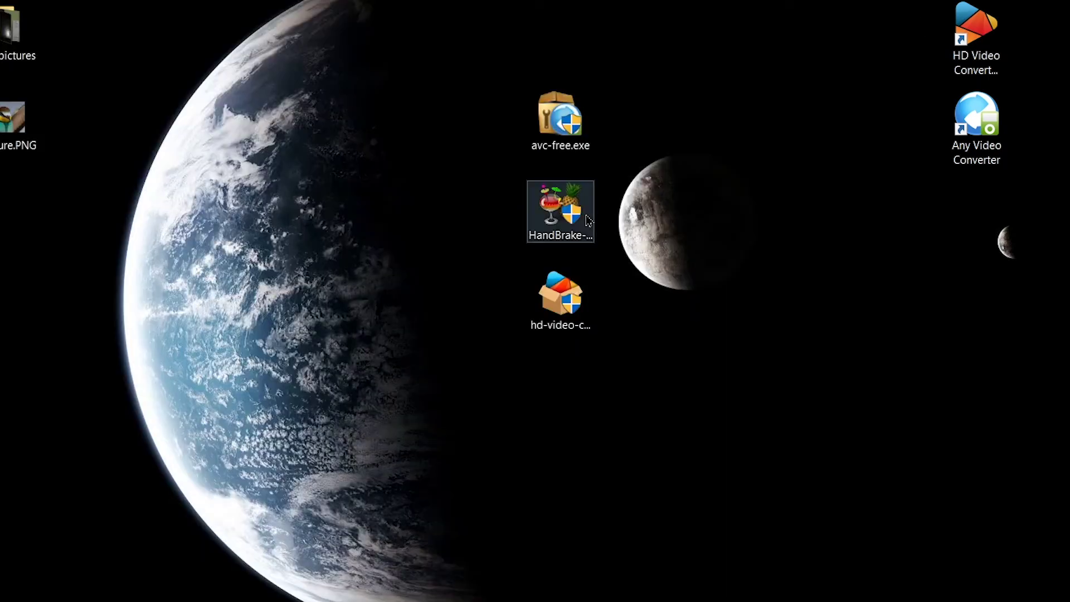
key("super")
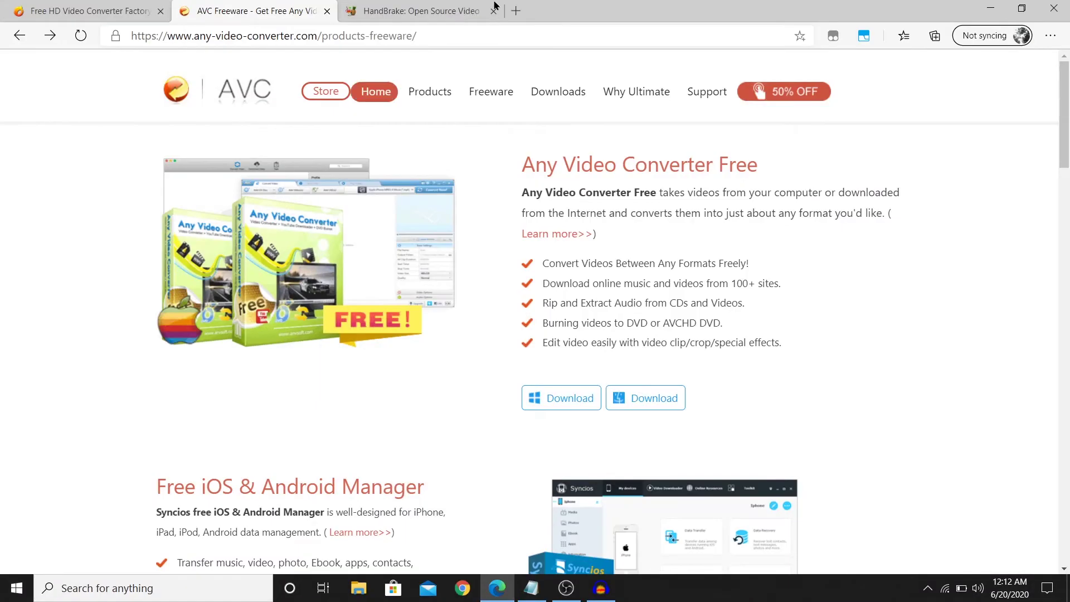
left_click(495, 6)
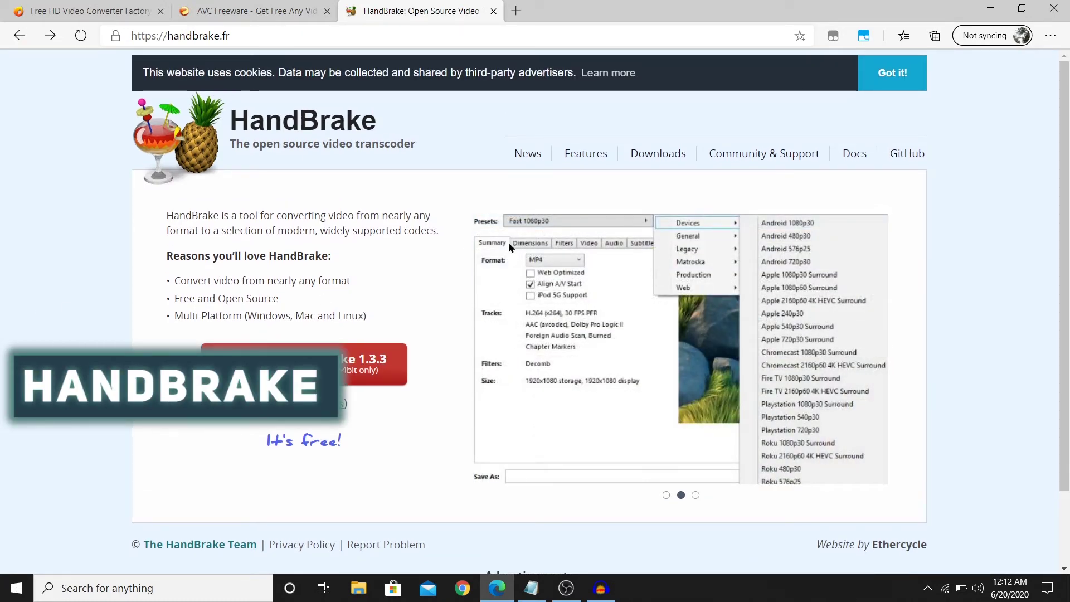
- Browse the homepage screenshots and tagline, then go to the Features page
left_click(696, 495)
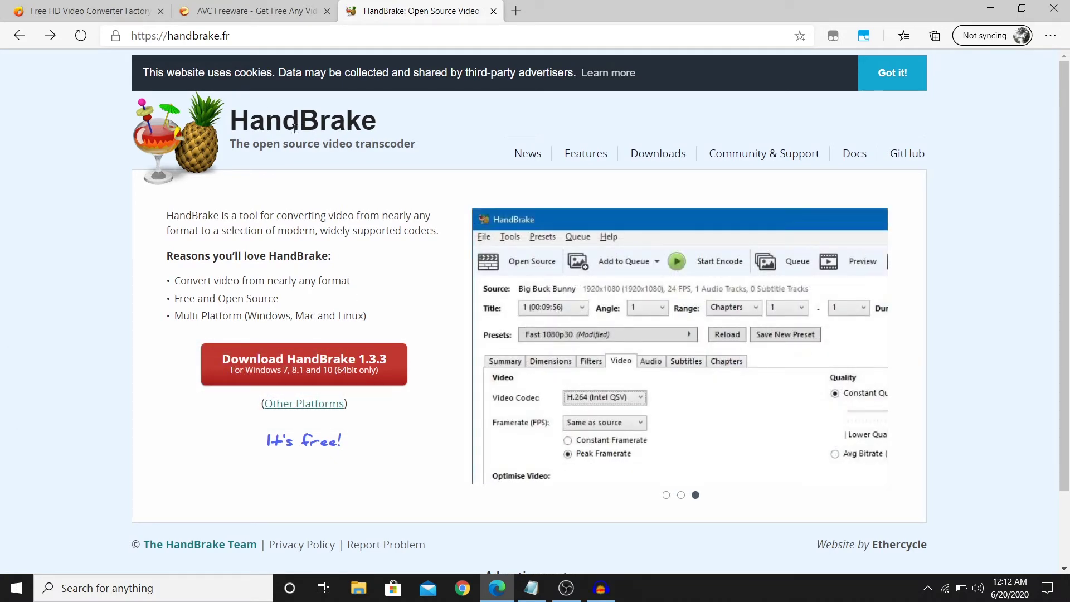
double_click(294, 129)
left_click(358, 169)
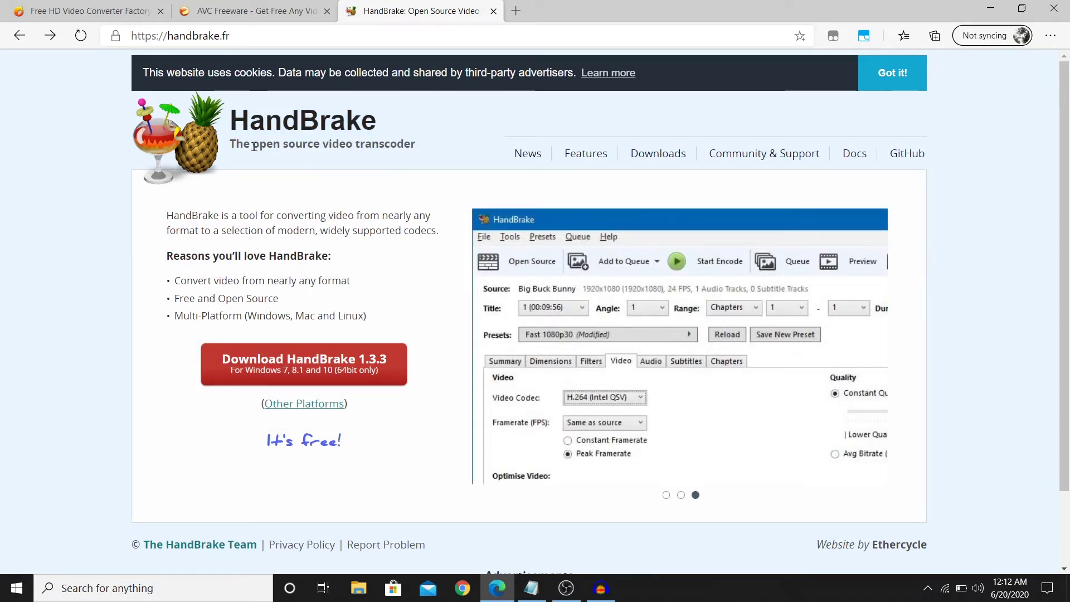
left_click_drag(253, 147, 321, 147)
left_click(370, 150)
double_click(391, 145)
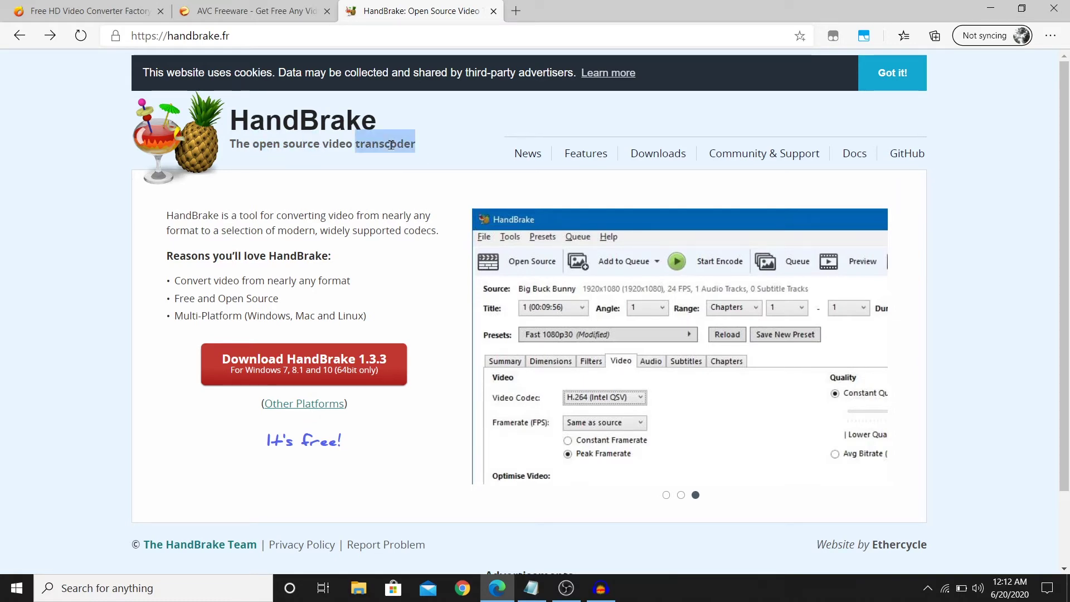
left_click(667, 496)
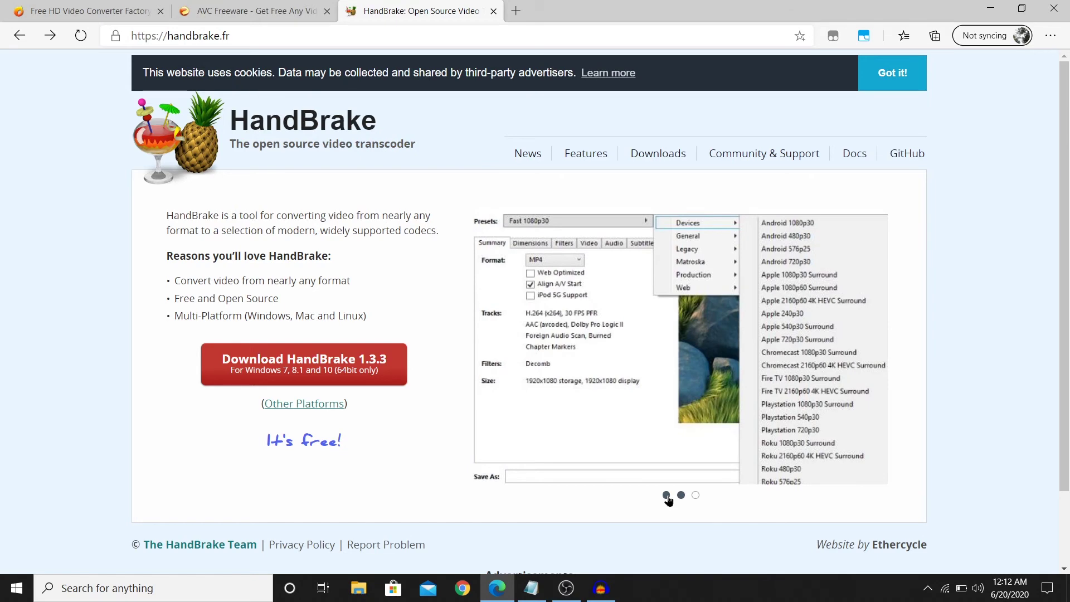
left_click(585, 153)
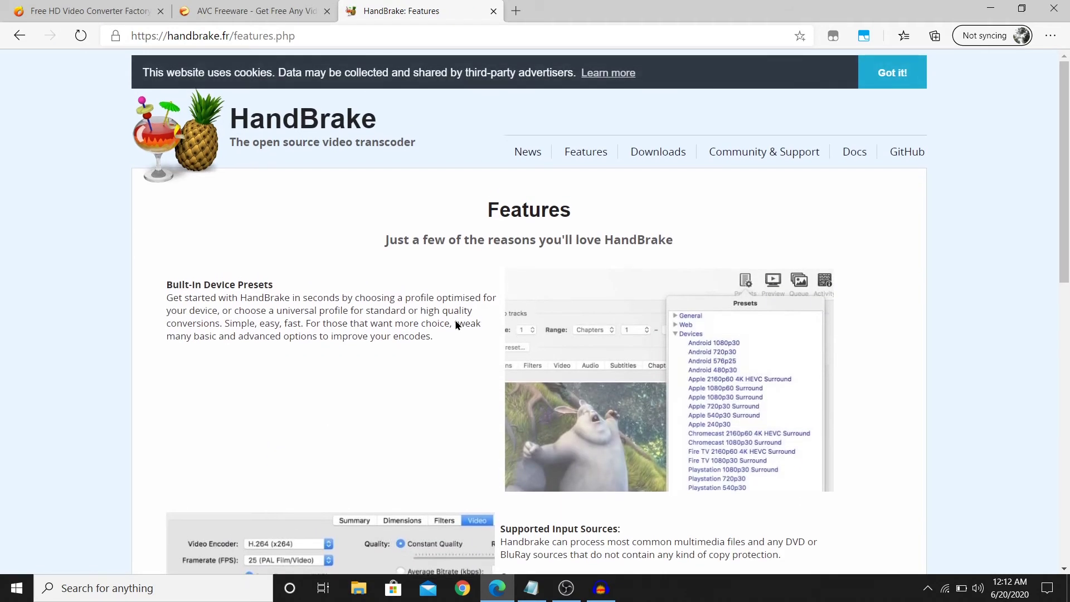
- Scroll through the Features page, highlighting the Encoders section and inspecting a screenshot
scroll(456, 325, "down", 5)
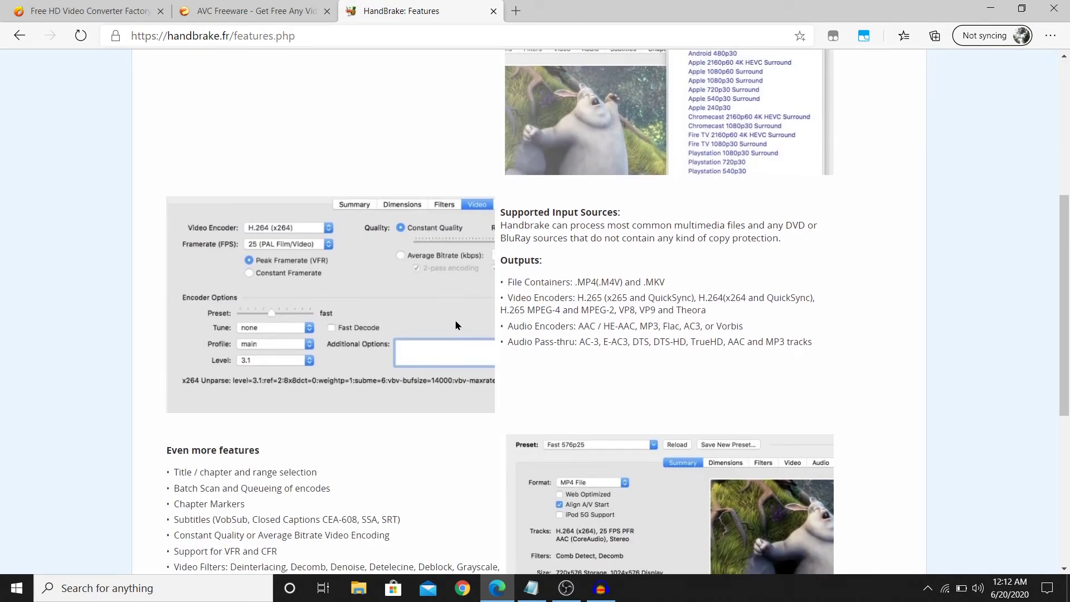
double_click(541, 296)
left_click(608, 309)
scroll(608, 309, "down", 4)
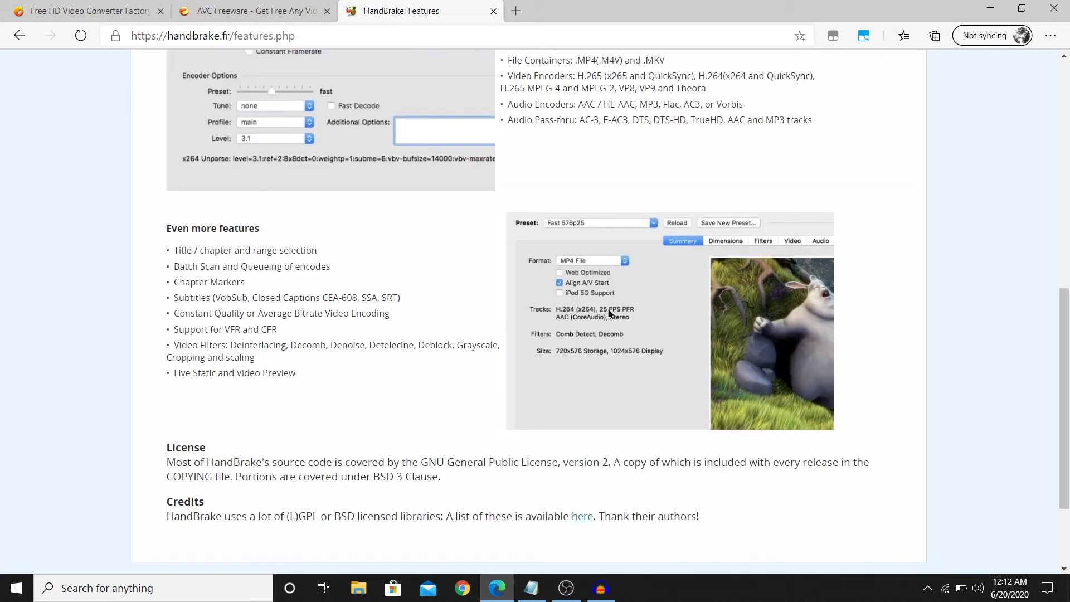
scroll(608, 277, "up", 2)
right_click(313, 263)
left_click(503, 257)
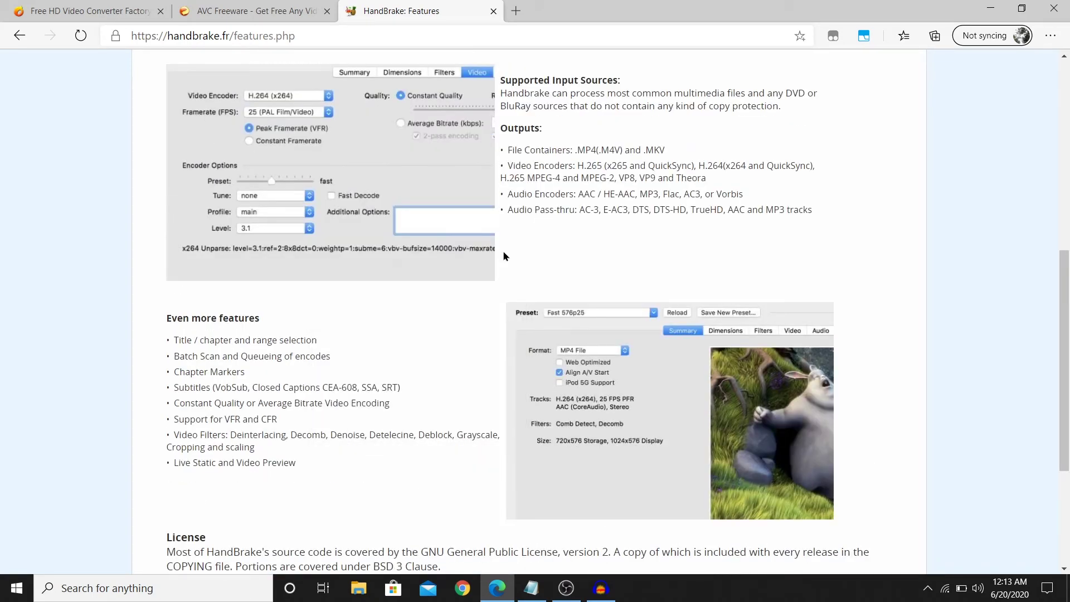
- Read the Denoise filter section, then drop video_sample into HandBrake as the source
scroll(125, 422, "down", 1)
left_click_drag(199, 421, 258, 434)
left_click(272, 423)
left_click(211, 434)
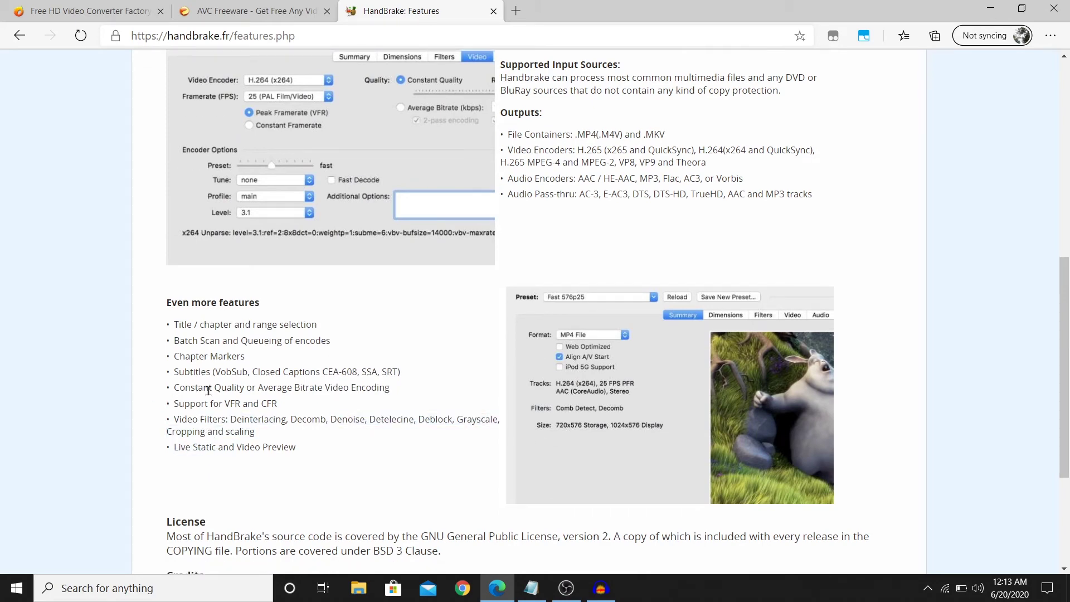
scroll(208, 390, "up", 8)
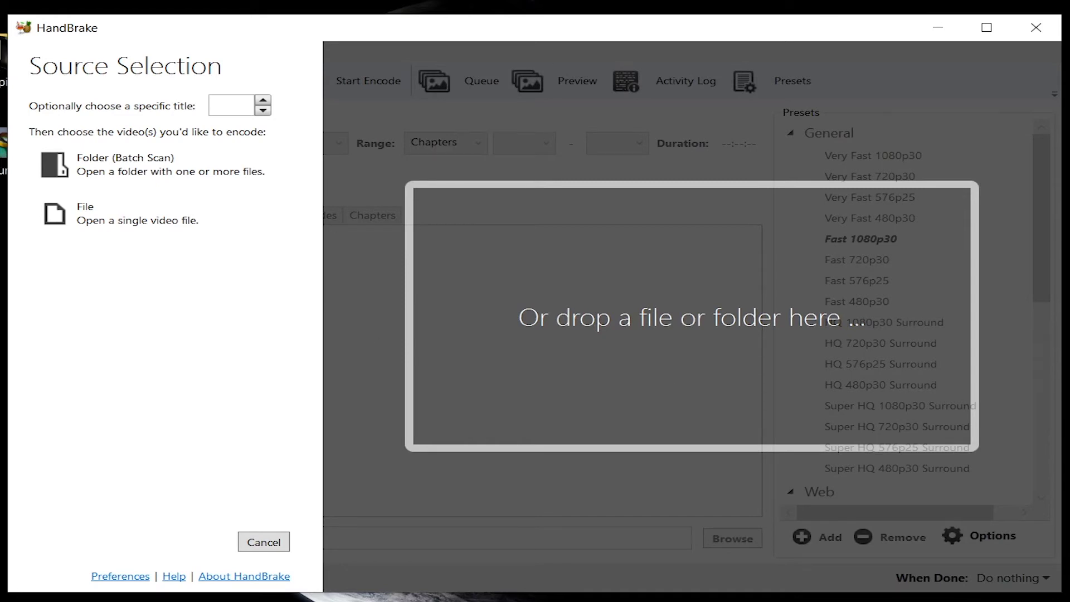
left_click_drag(563, 361, 554, 368)
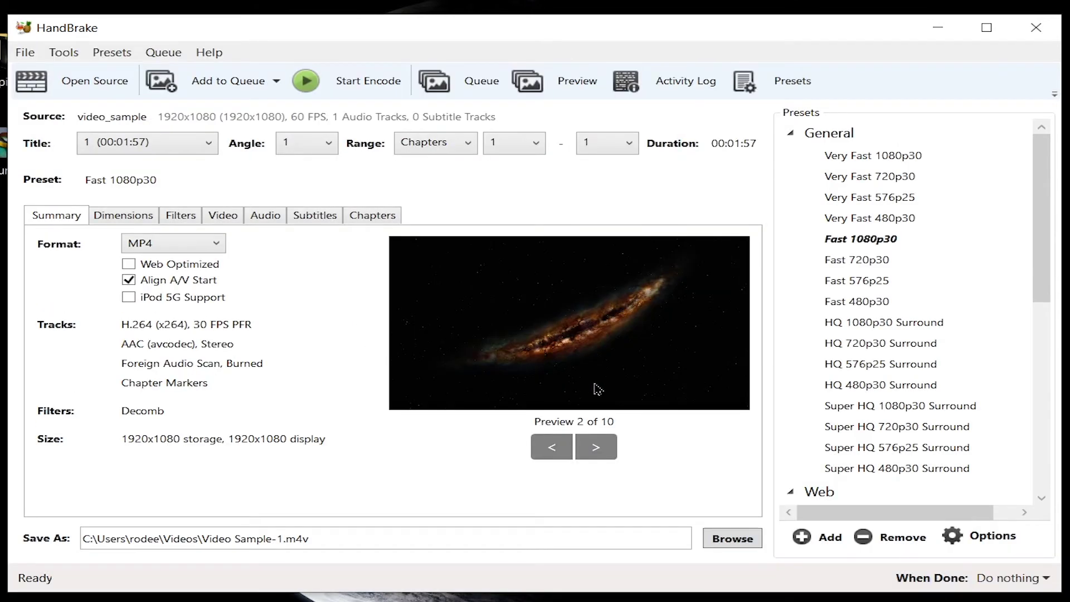
- Step through the video_sample preview frames and check the size and cropping settings
left_click(599, 447)
left_click(599, 447)
left_click(602, 448)
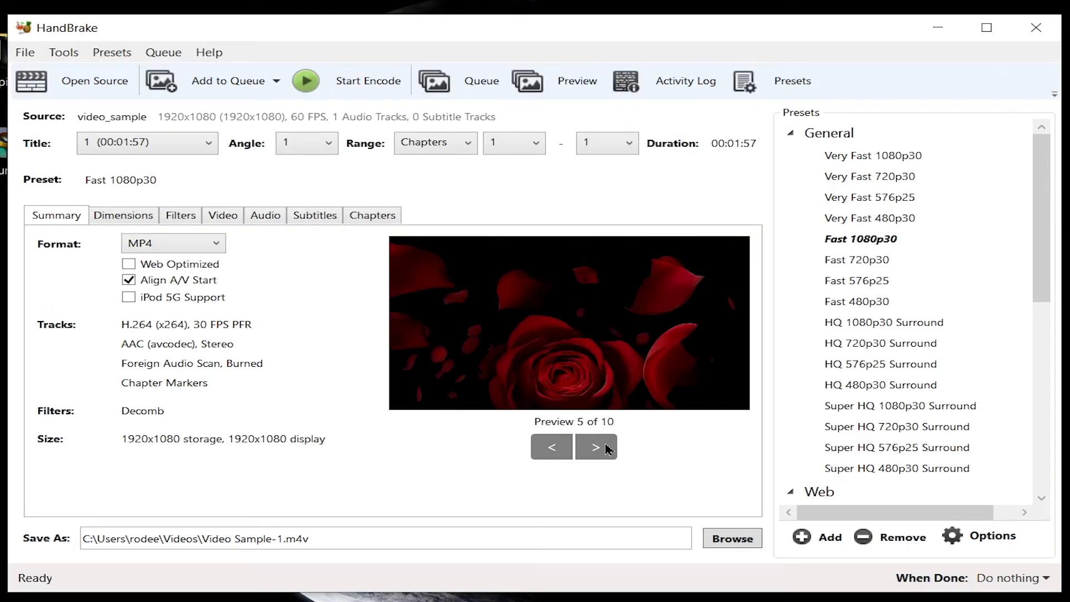
left_click(607, 448)
left_click(606, 448)
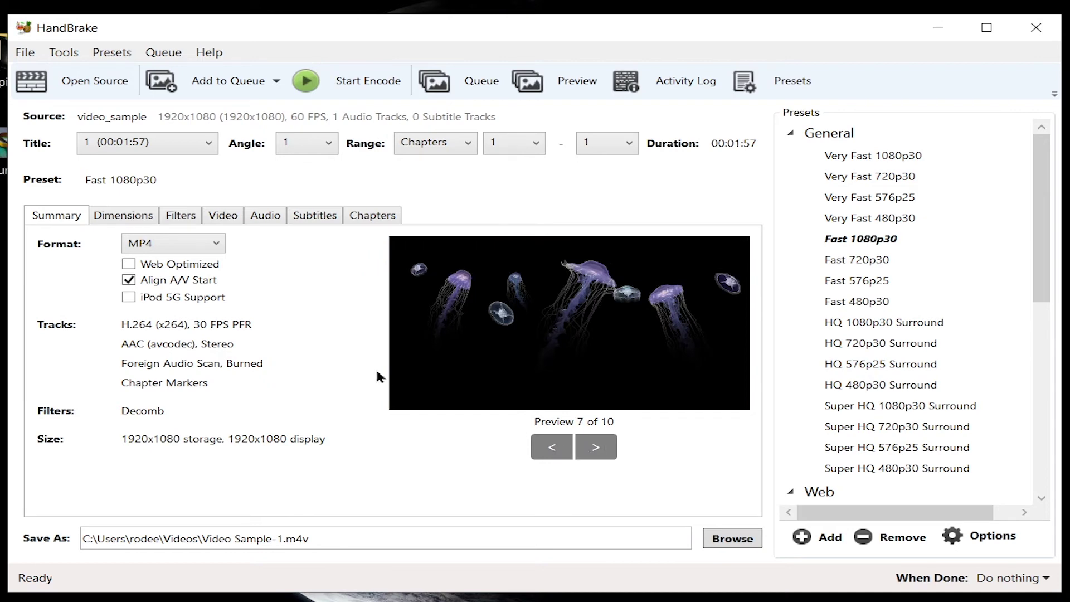
key("ctrl+Tab")
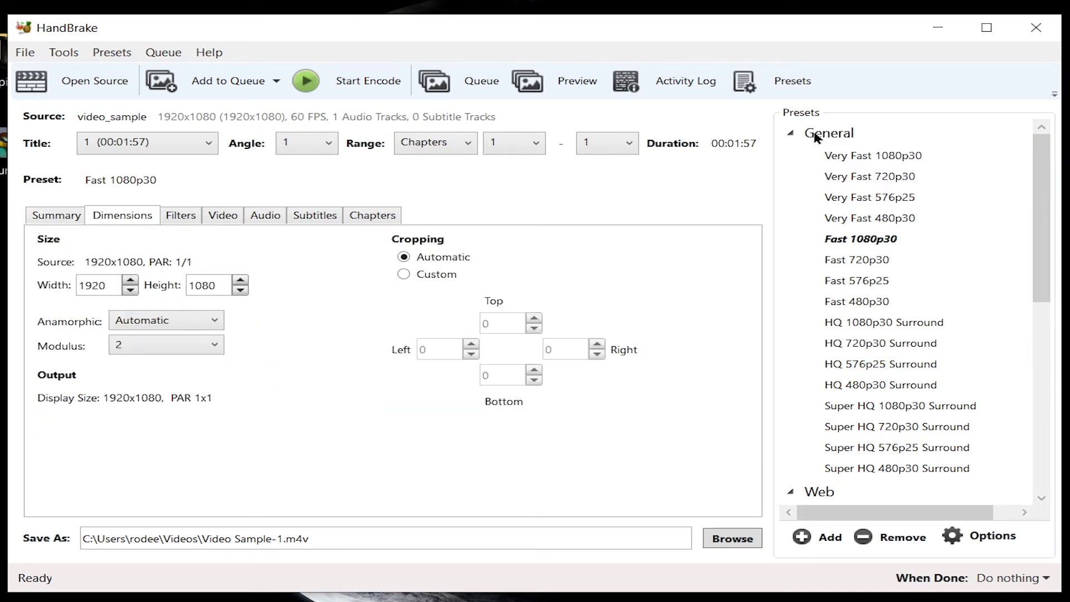
scroll(858, 390, "down", 1)
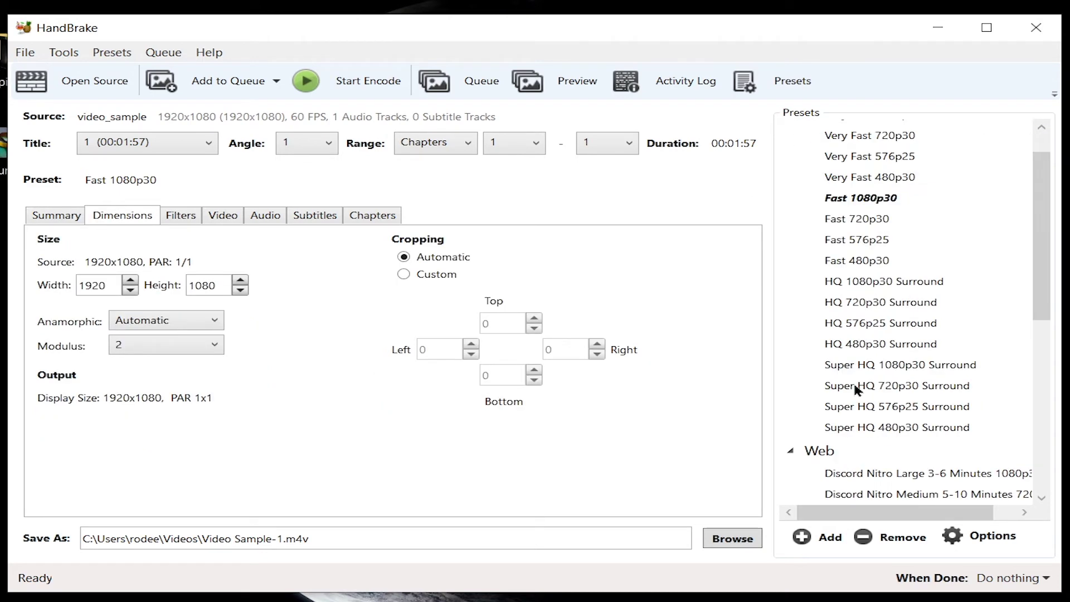
scroll(859, 390, "up", 1)
- Try Fast 1080p30, Vimeo 4K and Discord presets, settling on Very Fast 1080p30
left_click(891, 159)
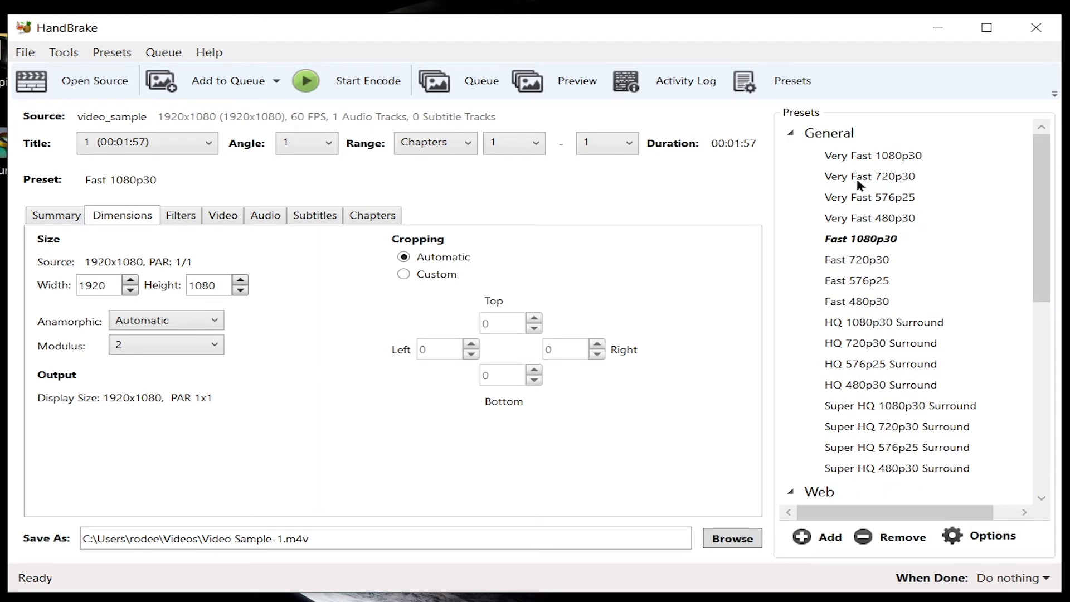
left_click(861, 239)
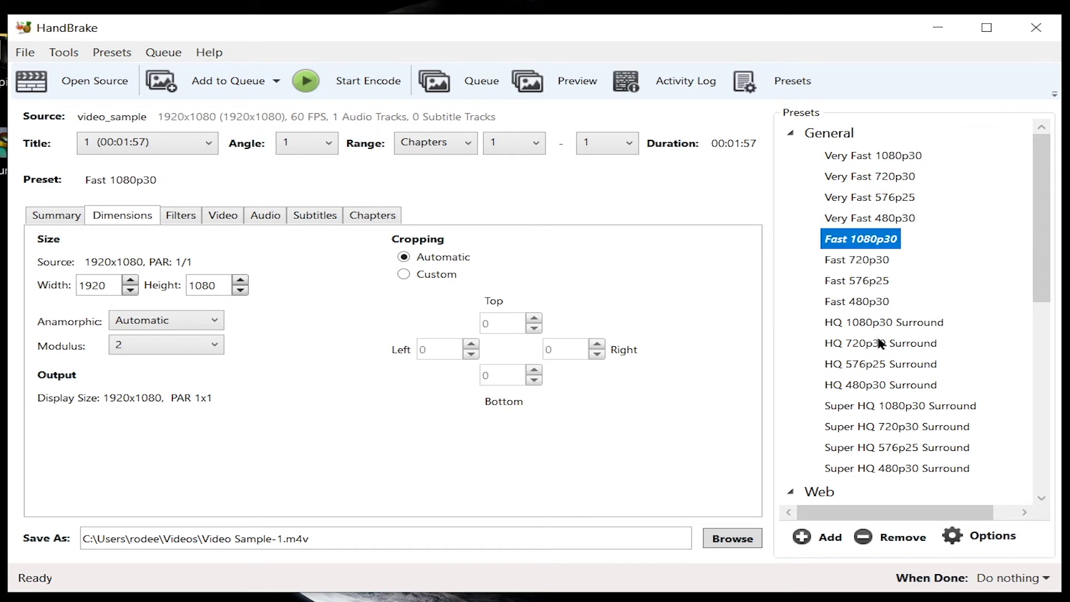
scroll(884, 437, "down", 10)
left_click(892, 429)
scroll(910, 399, "up", 3)
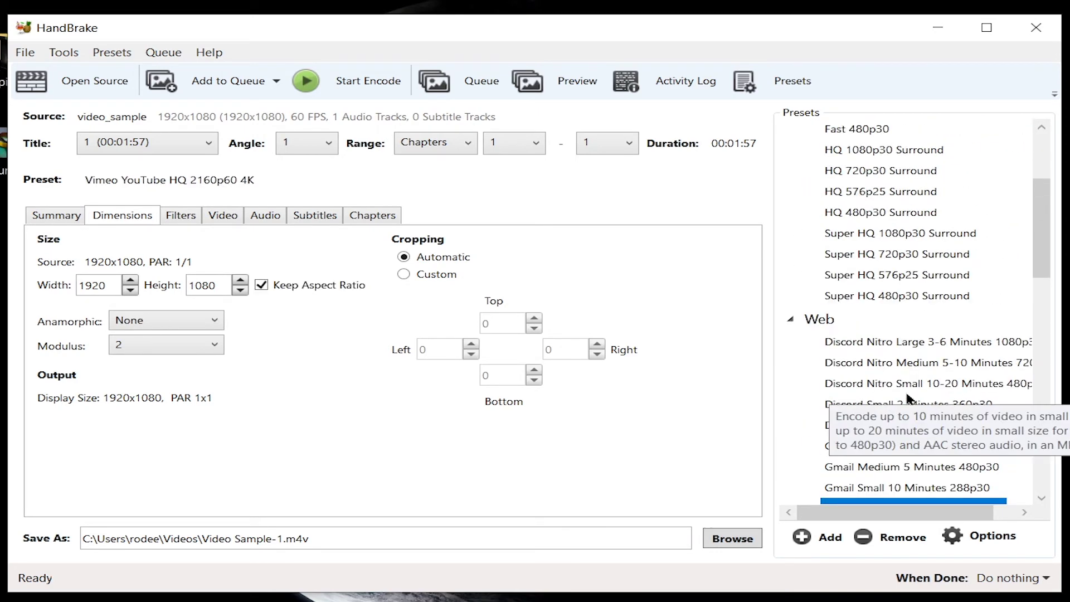
left_click(906, 390)
scroll(906, 393, "up", 3)
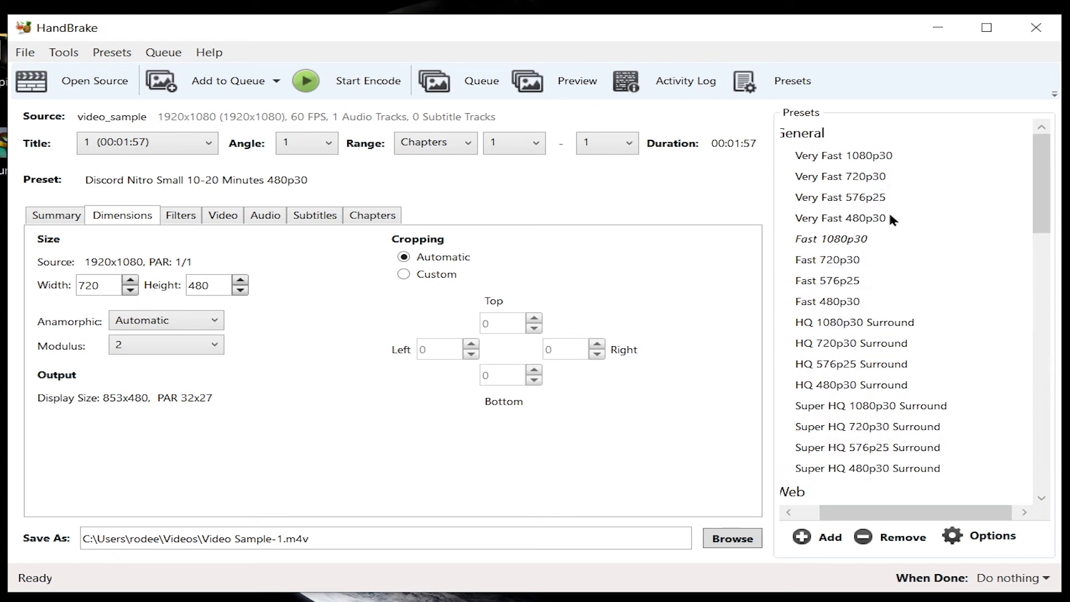
left_click(854, 207)
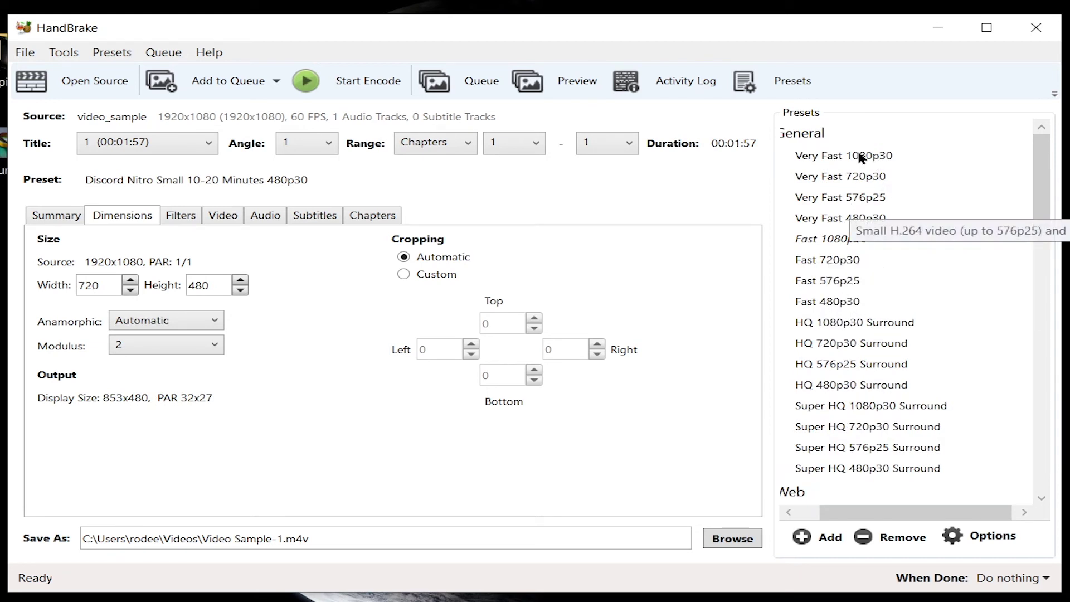
left_click(880, 159)
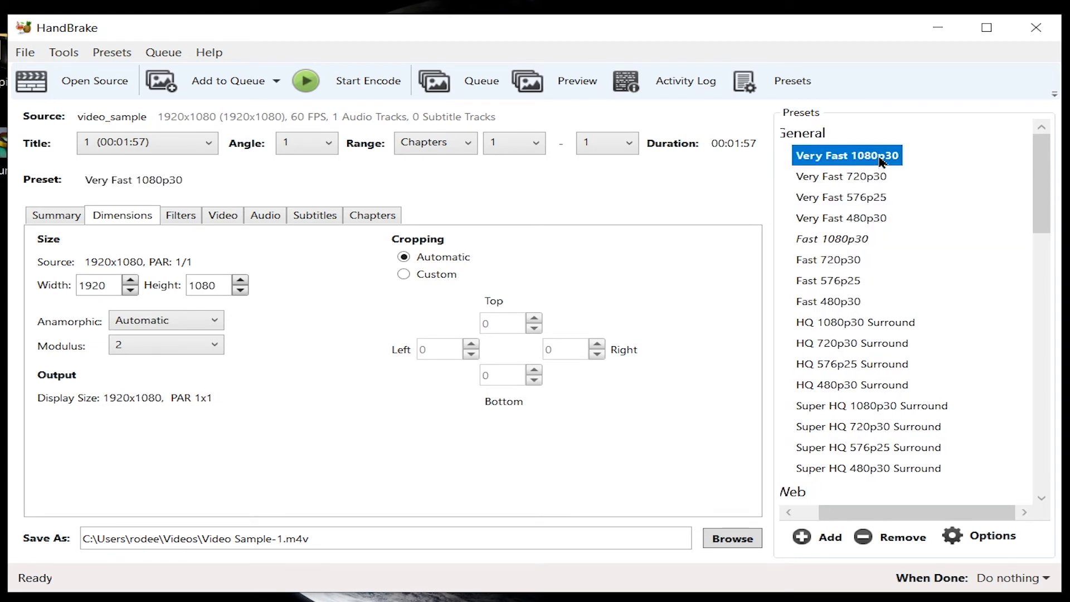
left_click(300, 216)
- On the Video tab, drag Constant Quality from RF 24 down to RF 37.5
left_click(357, 216)
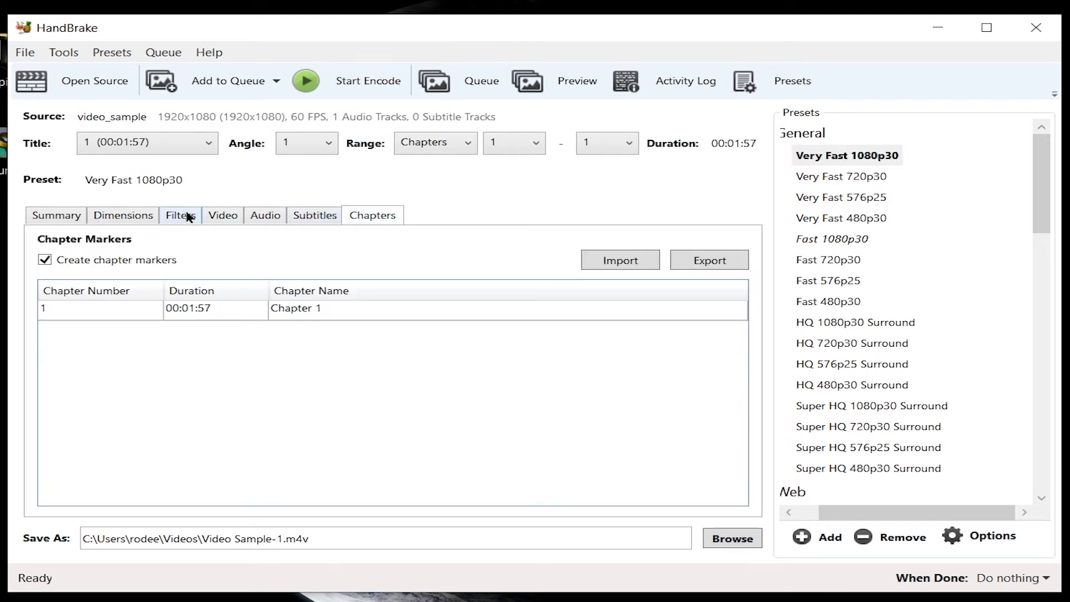
left_click(257, 217)
left_click(234, 220)
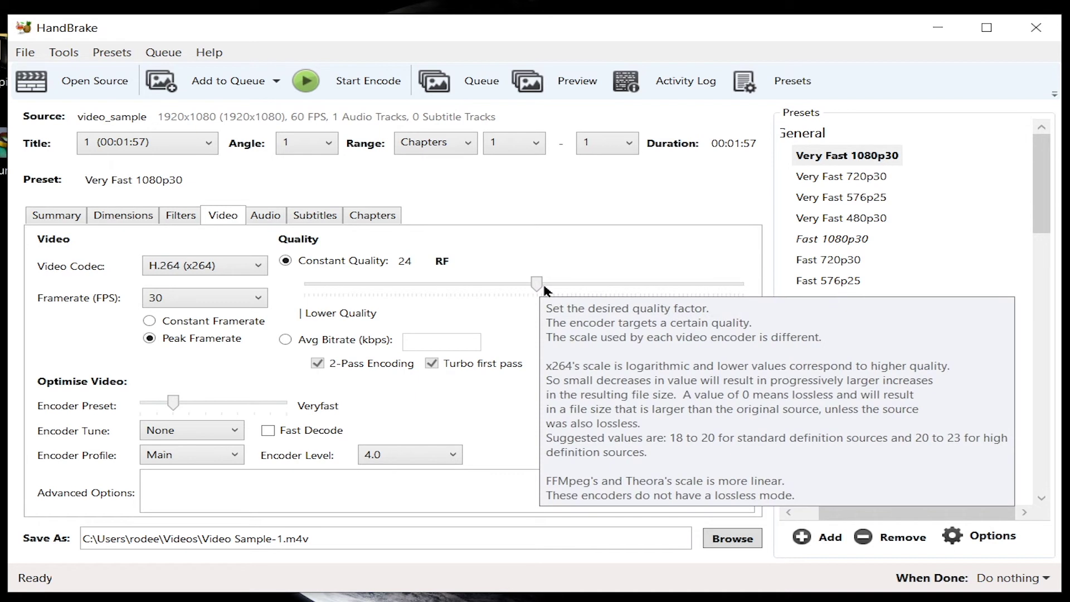
left_click(543, 282)
left_click(438, 290)
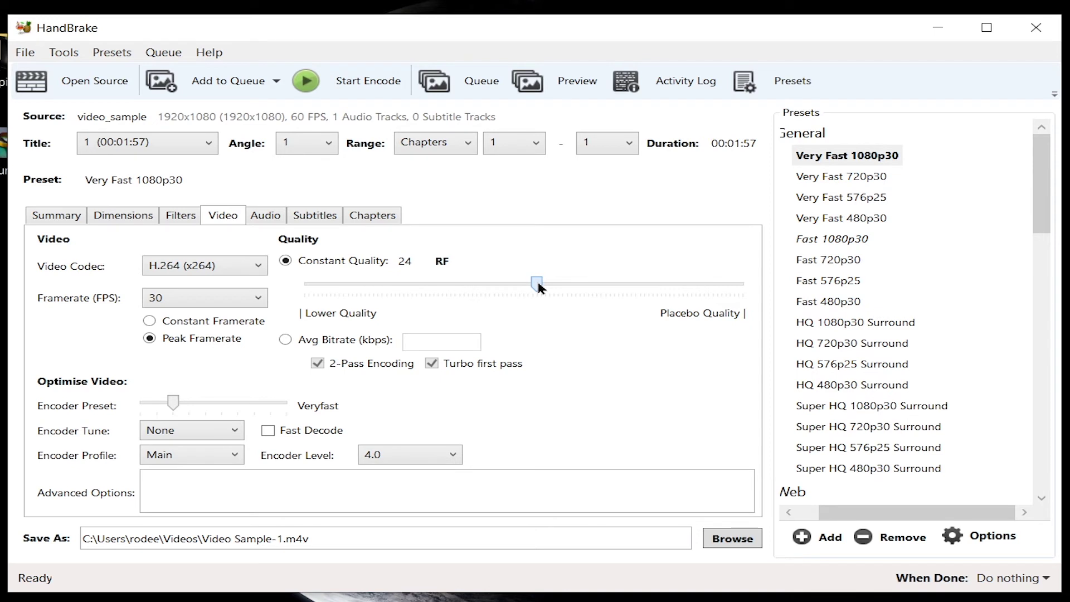
left_click_drag(538, 284, 443, 284)
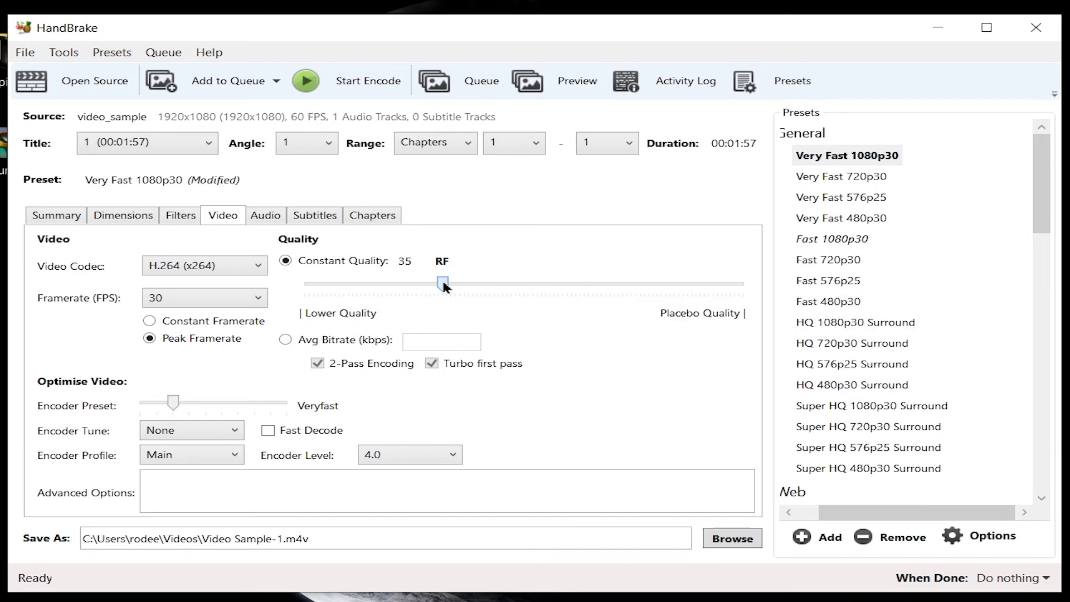
left_click_drag(444, 284, 424, 296)
- Check Filters, Dimensions, Subtitles and Audio, look at Add Track options, then view the Summary
left_click(180, 216)
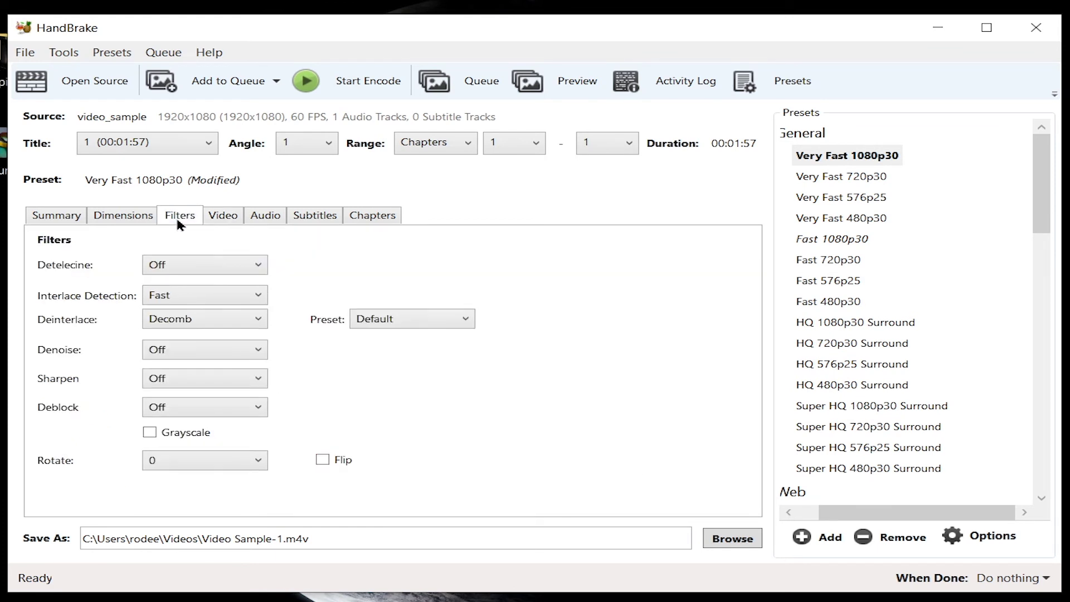
left_click(104, 222)
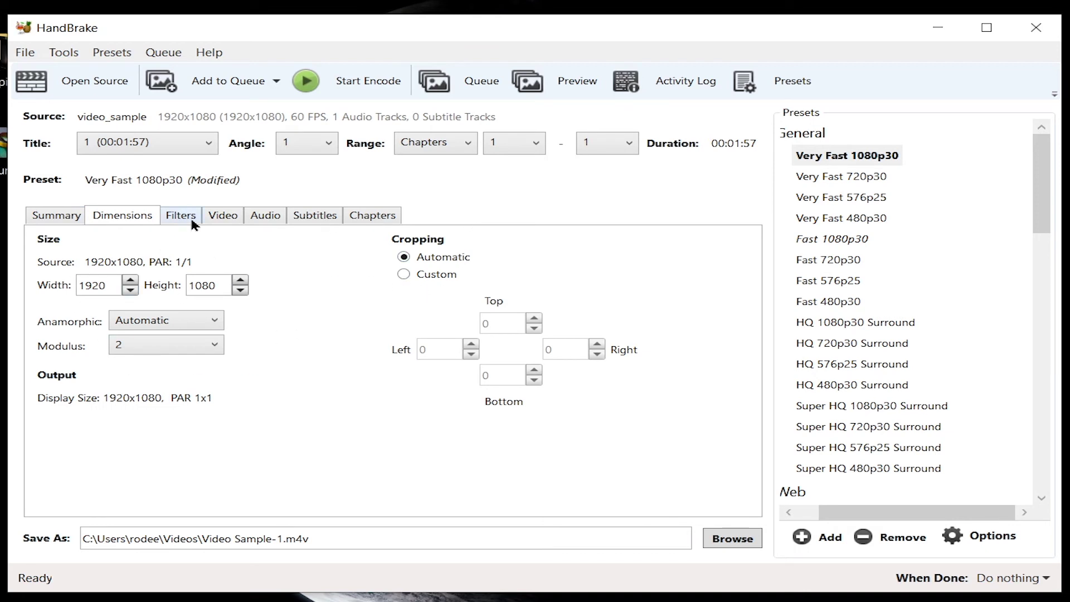
left_click(291, 223)
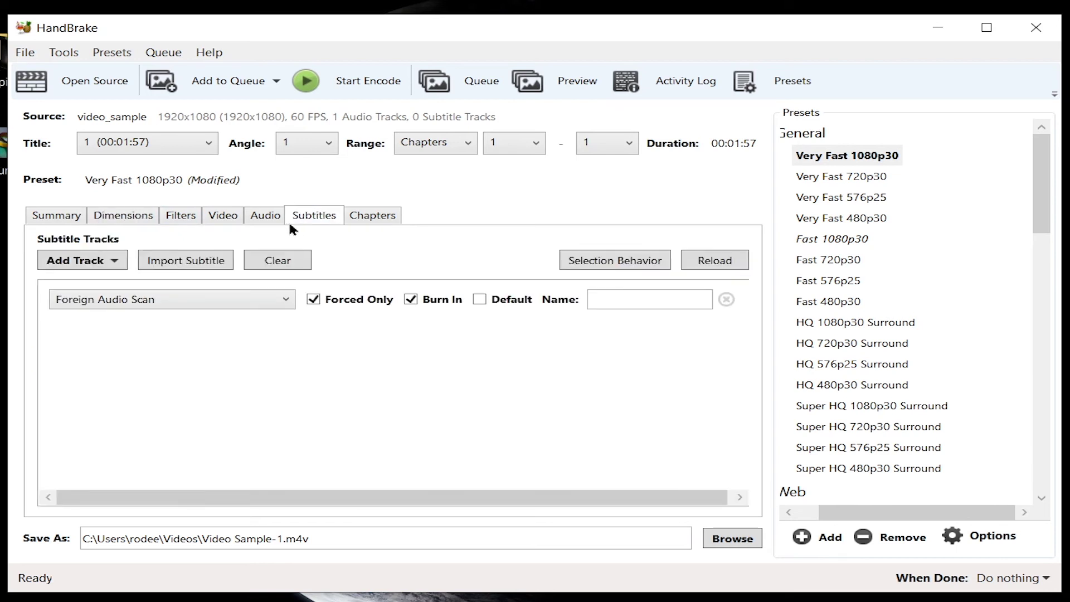
left_click(269, 222)
left_click(112, 268)
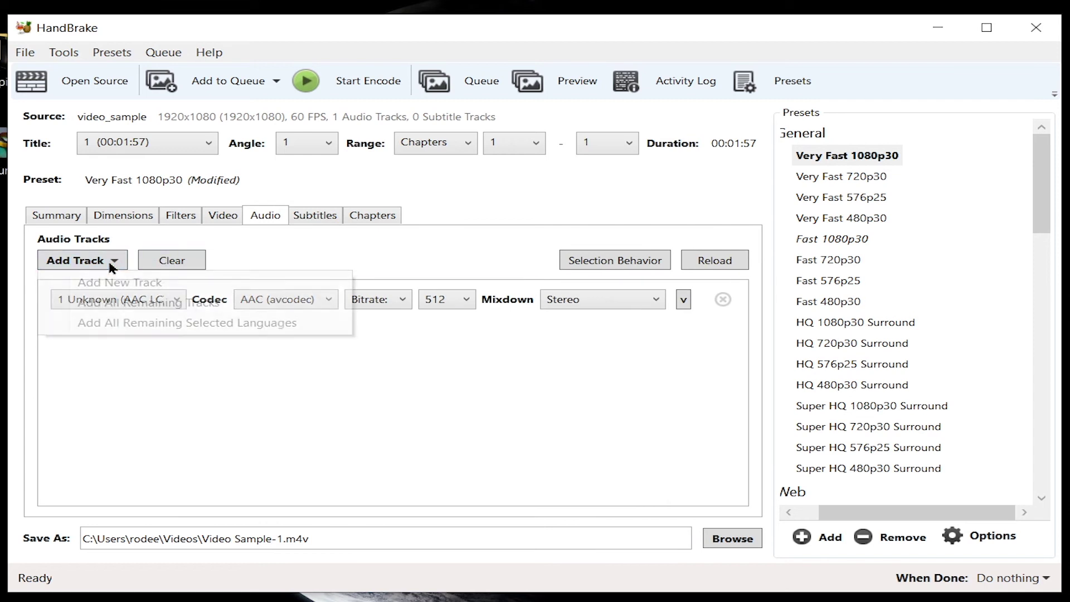
left_click(185, 376)
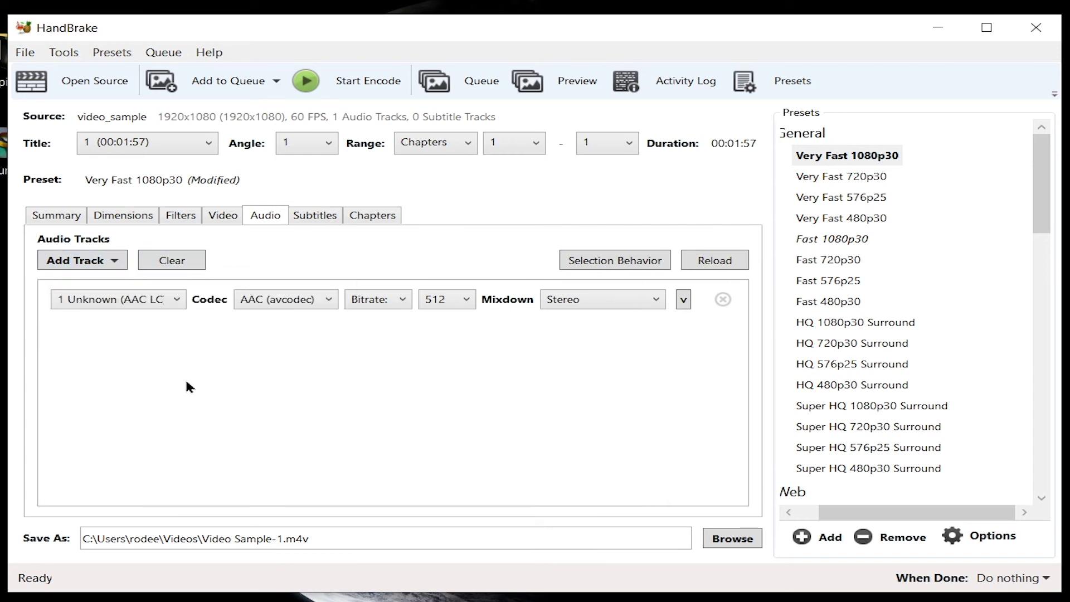
left_click(87, 258)
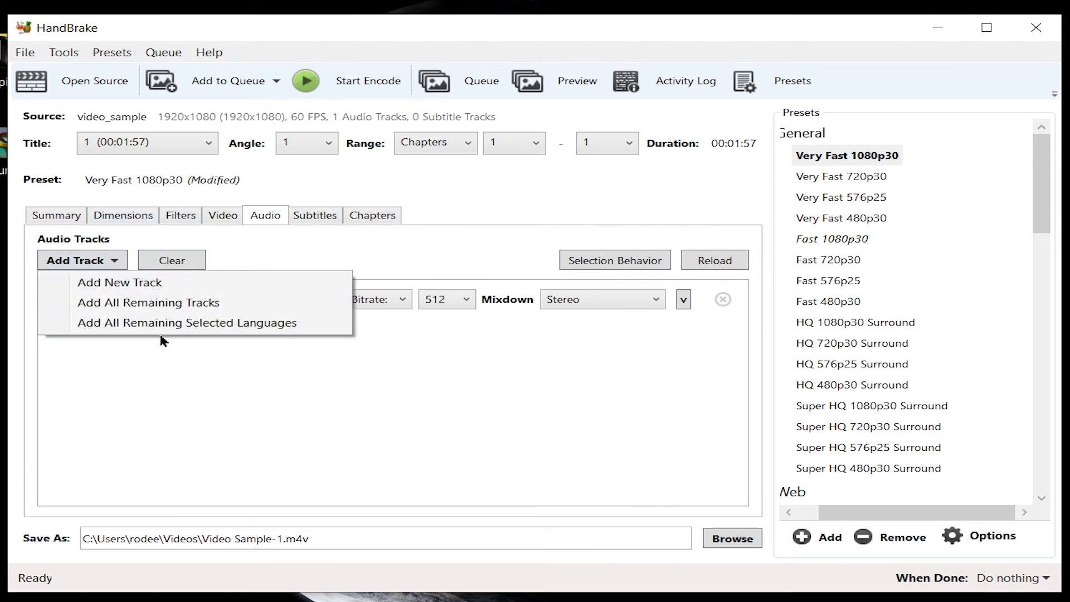
left_click(71, 216)
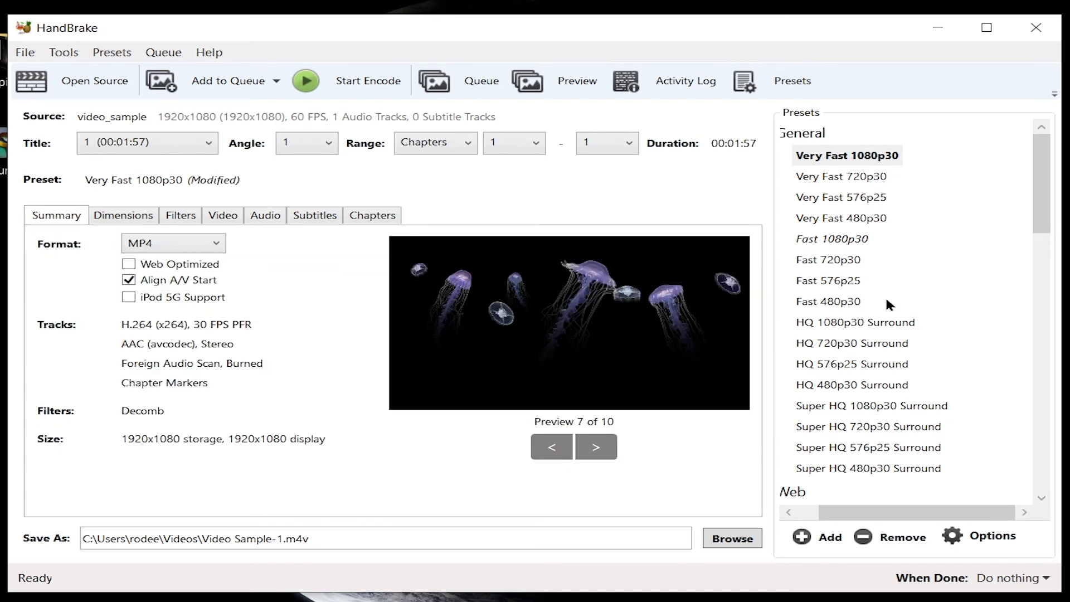
- Step back to preview 8 of 10 and add the video_sample job to the queue
left_click(584, 456)
left_click(584, 456)
left_click(585, 455)
left_click(568, 450)
left_click(567, 451)
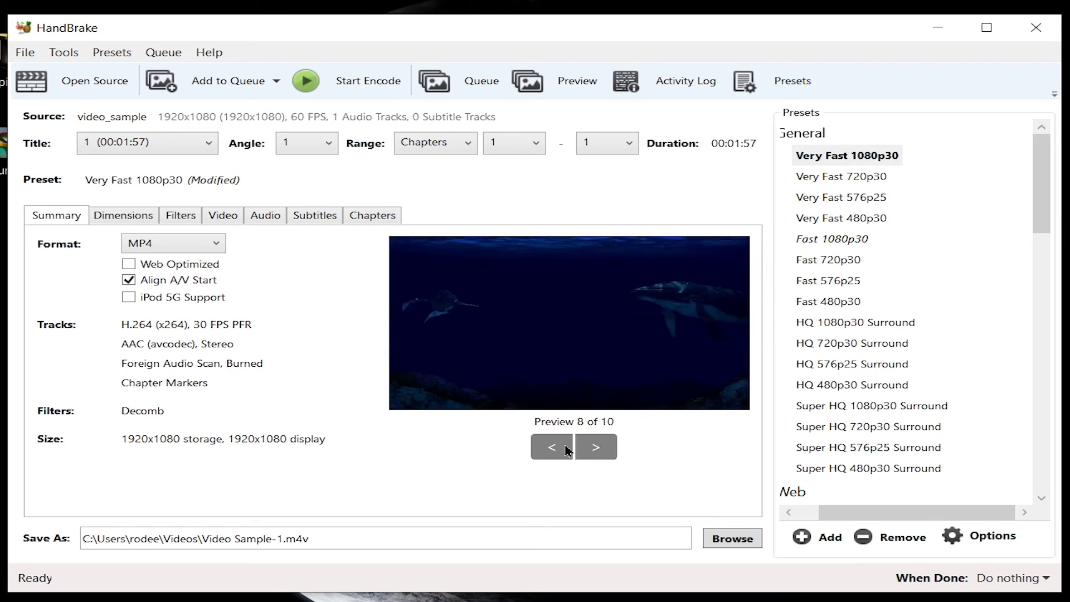
left_click(567, 451)
left_click(567, 450)
left_click(204, 89)
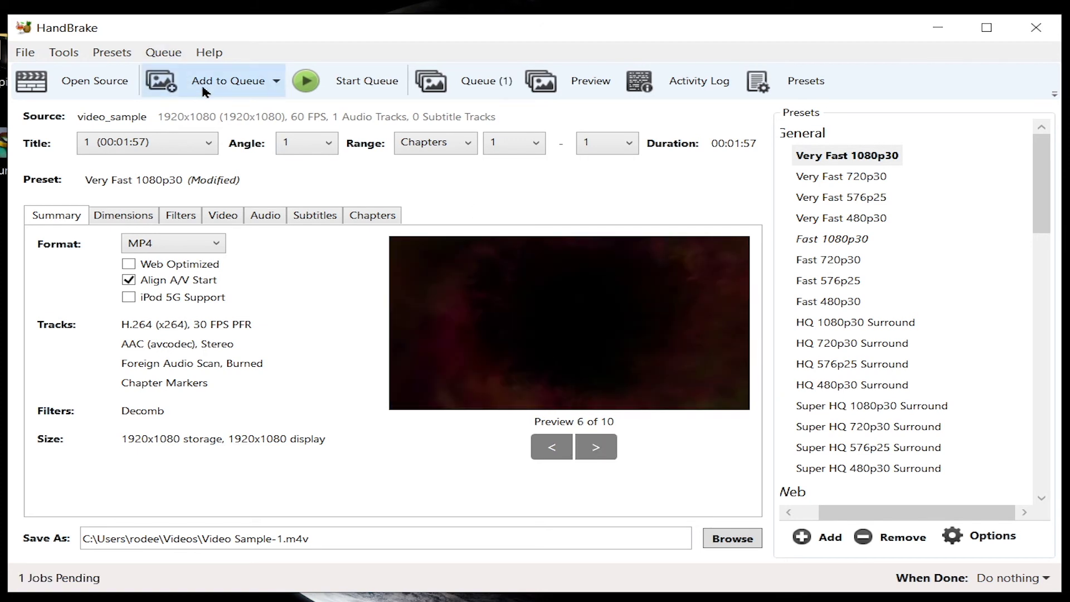
- Hide the presets list to widen the window and glance at the Tools options
left_click(803, 83)
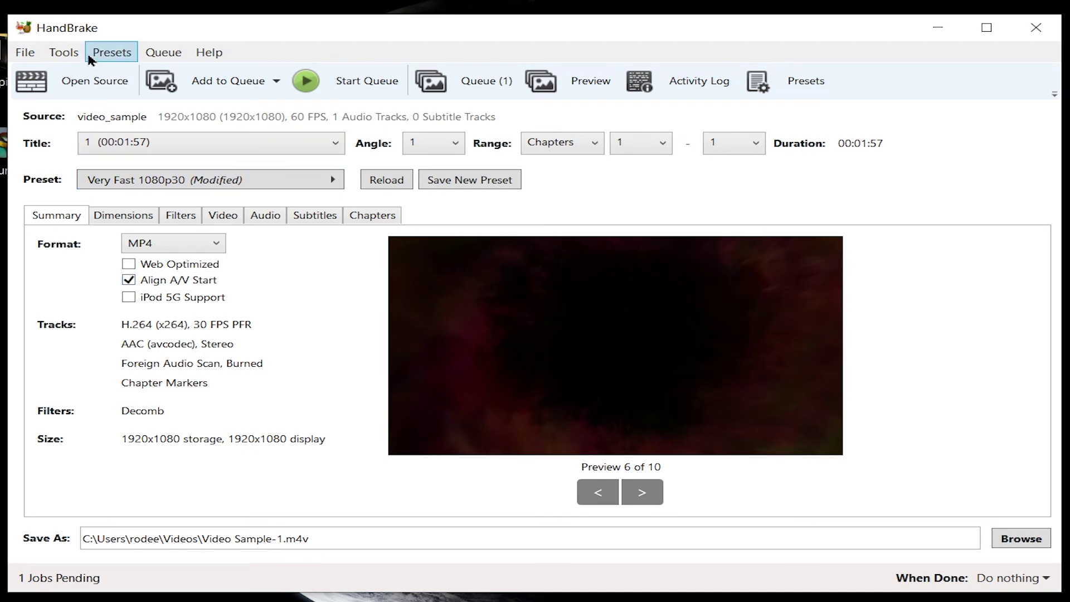
left_click(46, 55)
left_click(62, 53)
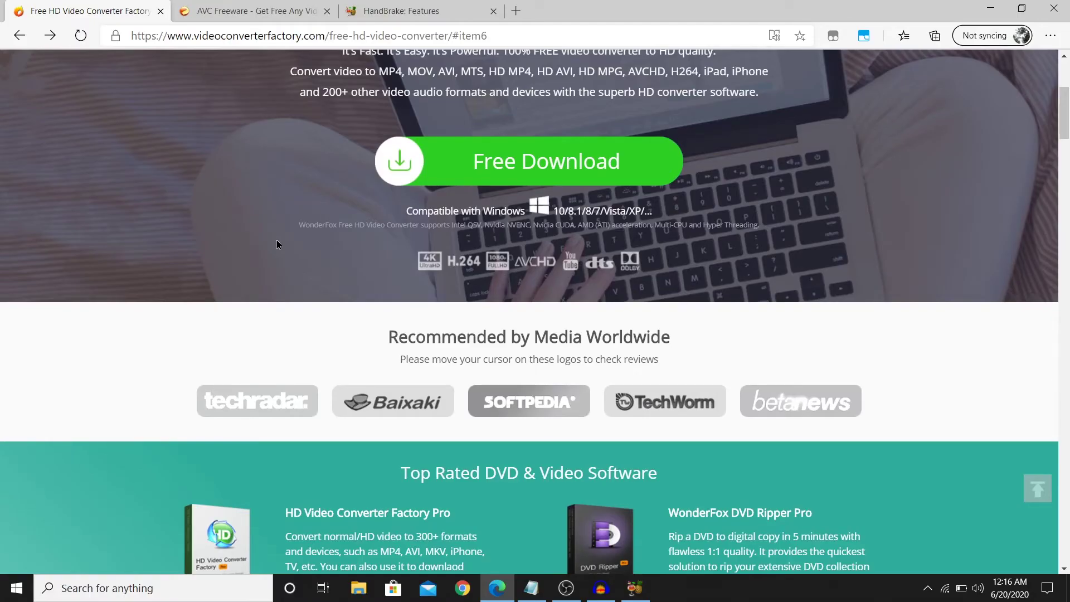
- Recheck the job's Dimensions and RF 37.5 Video settings, then show the desktop
scroll(276, 240, "up", 5)
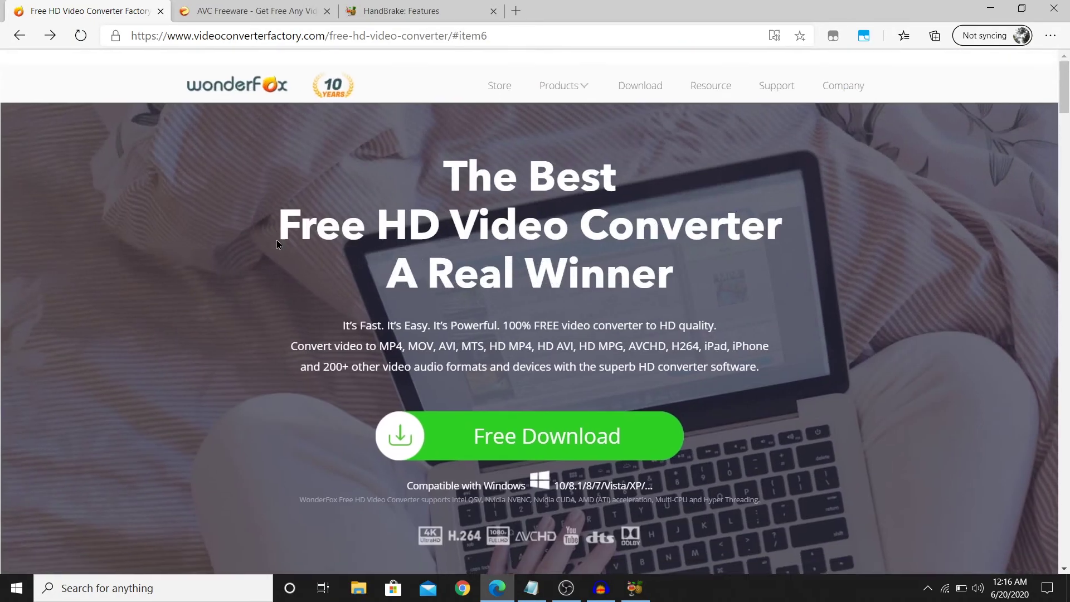
left_click(635, 588)
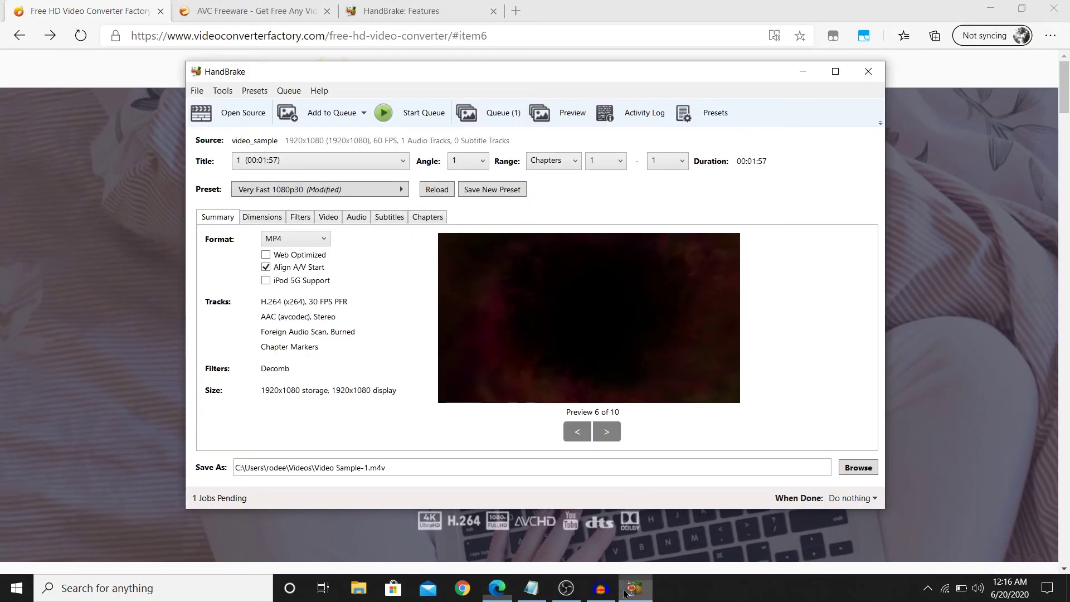
left_click(260, 223)
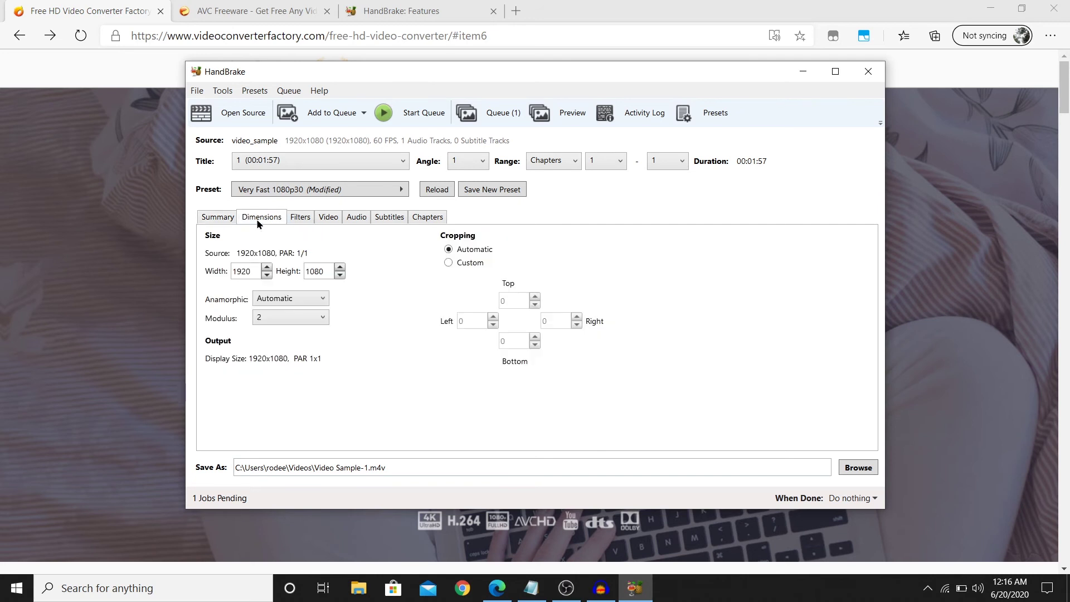
left_click(321, 218)
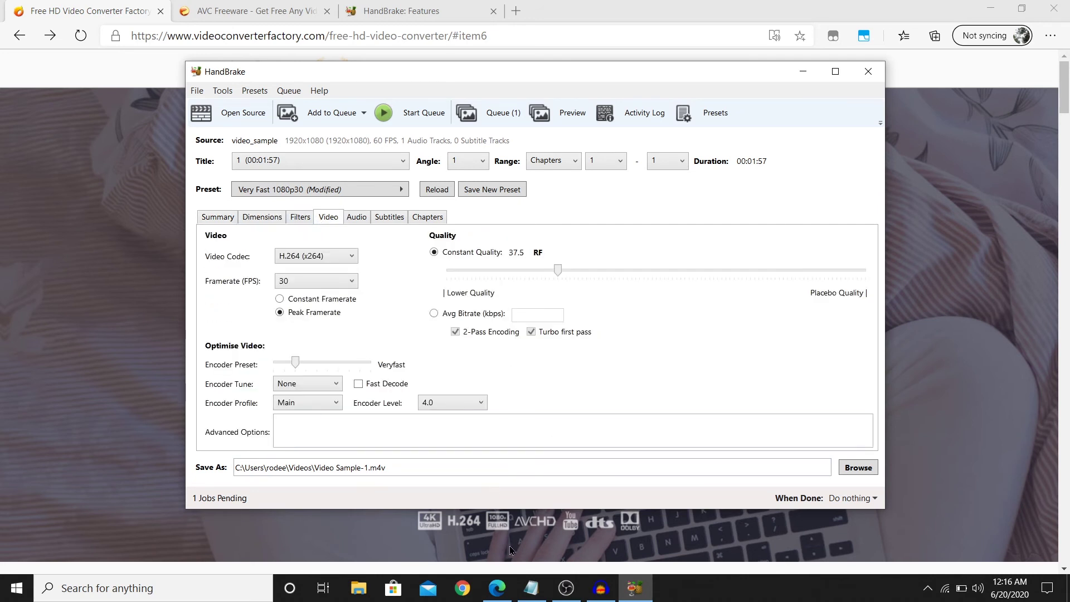
left_click(1067, 594)
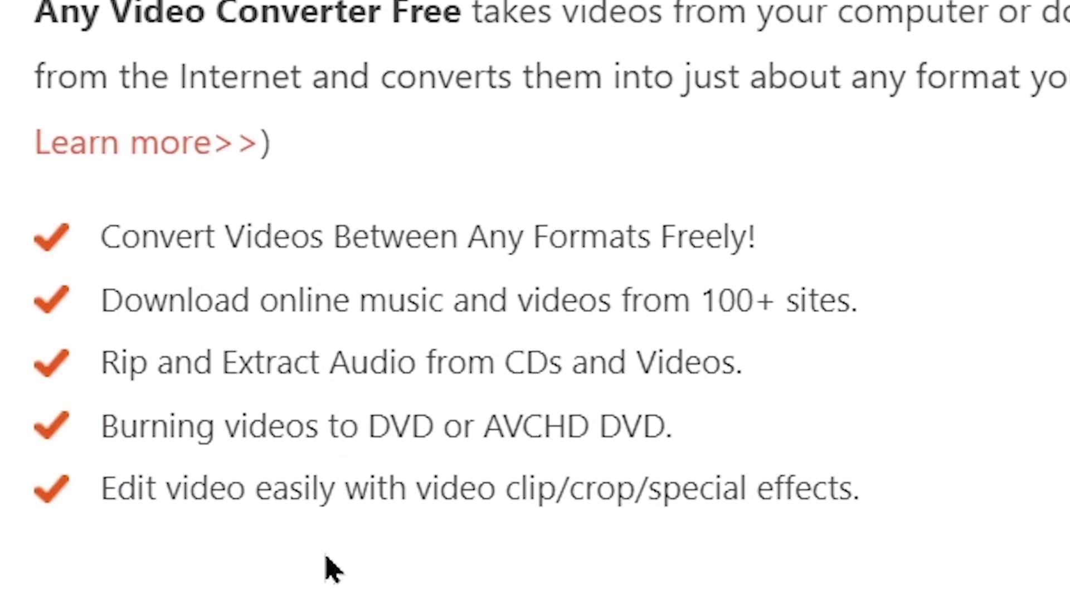
scroll(329, 568, "down", 10)
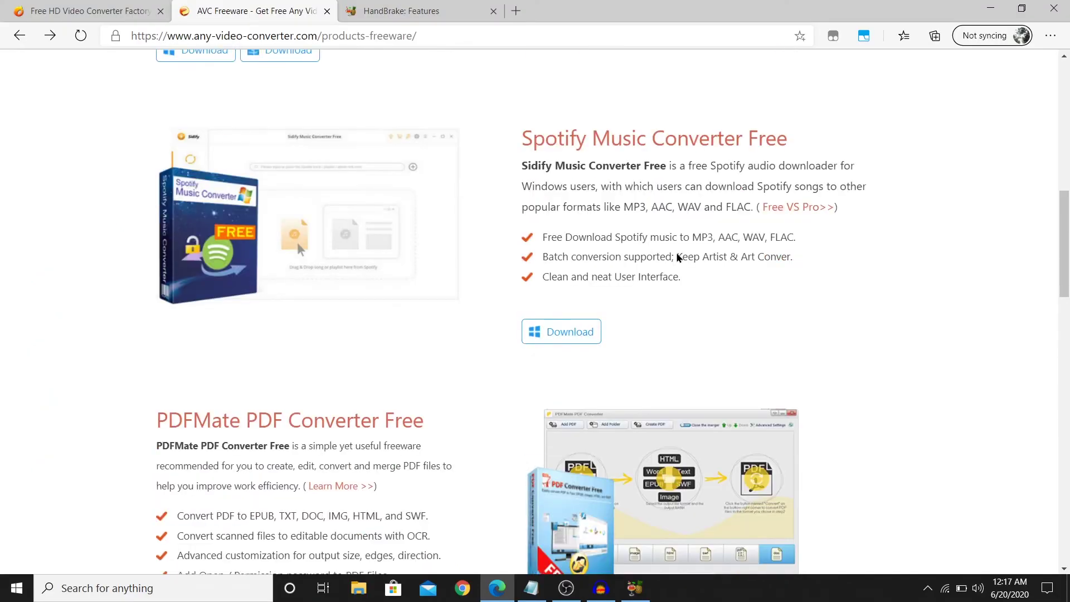
- Scroll the Any Video Converter Free feature list, then return to HandBrake
scroll(677, 252, "down", 5)
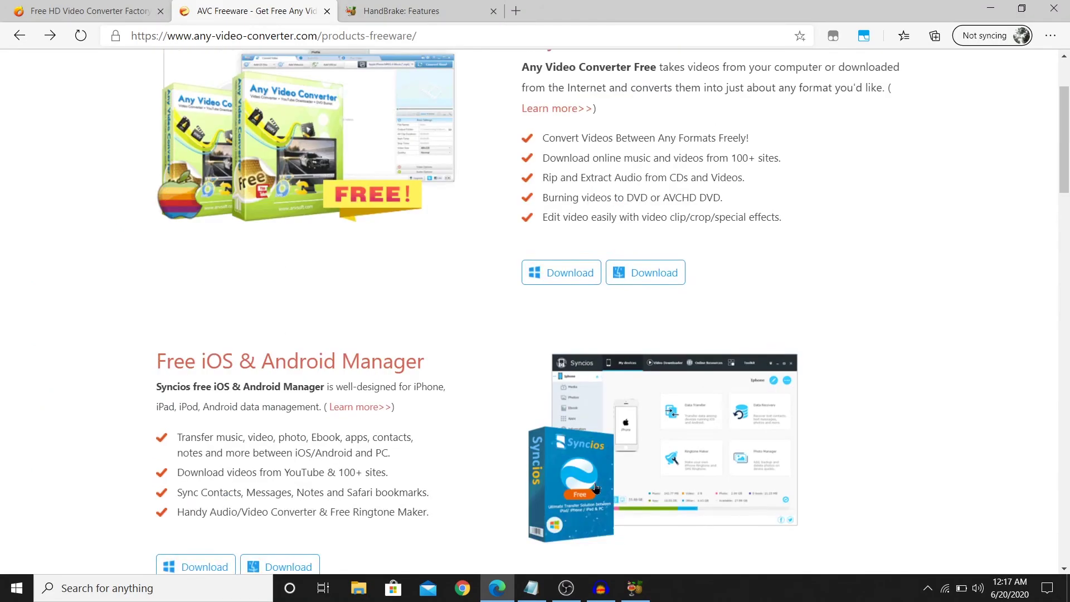
scroll(596, 488, "up", 1)
left_click(635, 588)
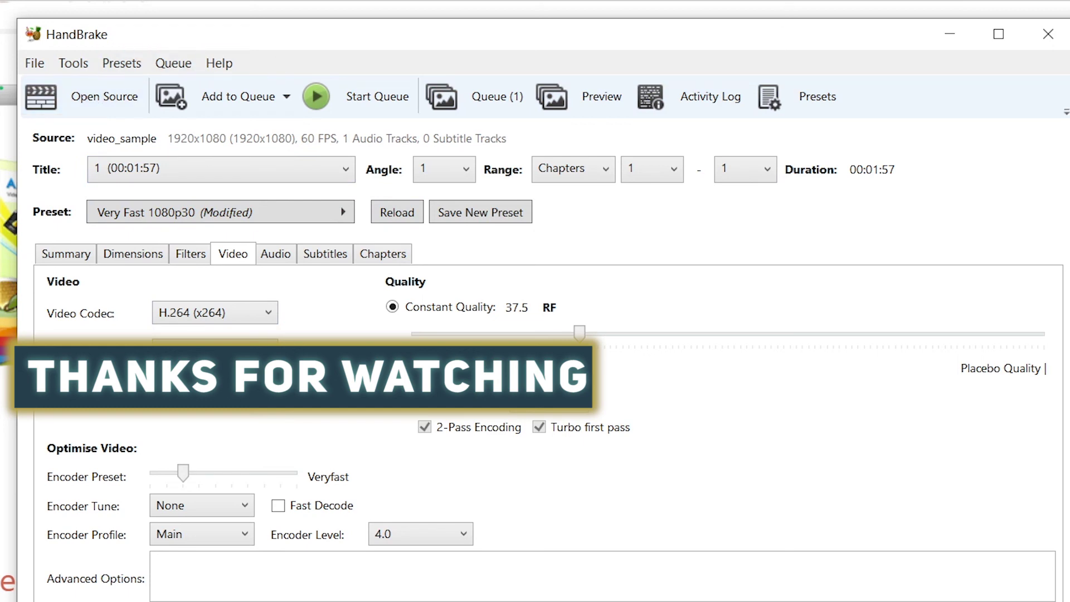
- Maximise HandBrake, then scroll down the Free HD Video Converter Factory page in Edge
left_click(998, 34)
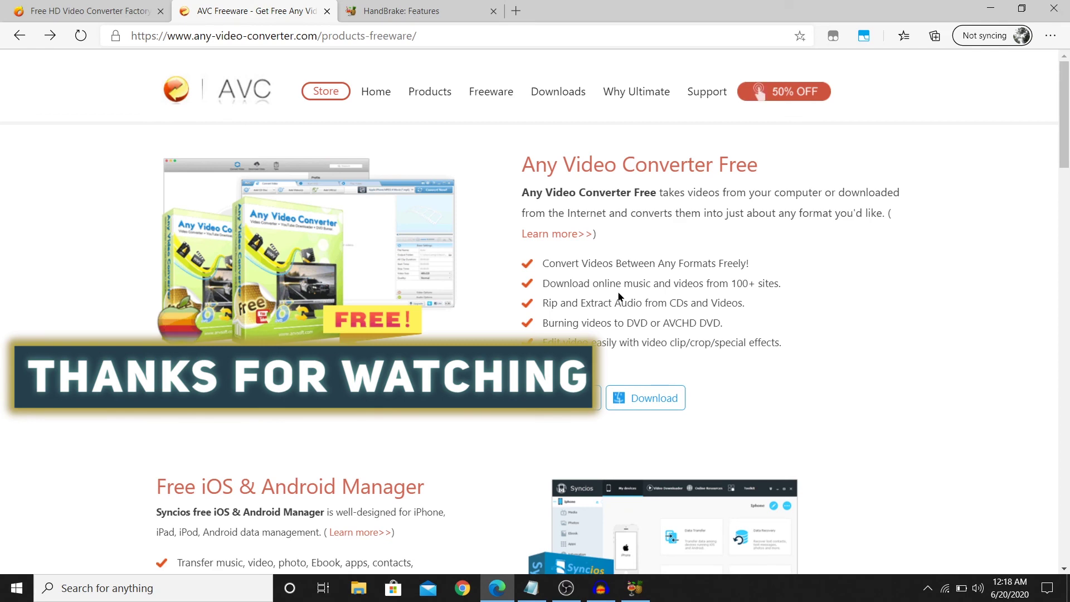
left_click(402, 11)
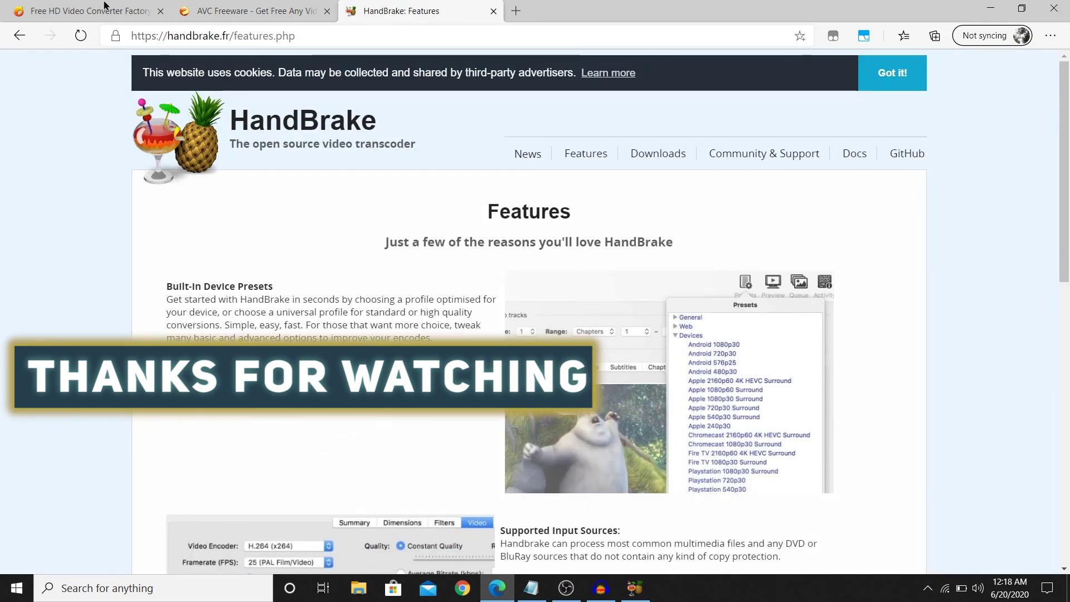
left_click(91, 9)
scroll(226, 145, "down", 10)
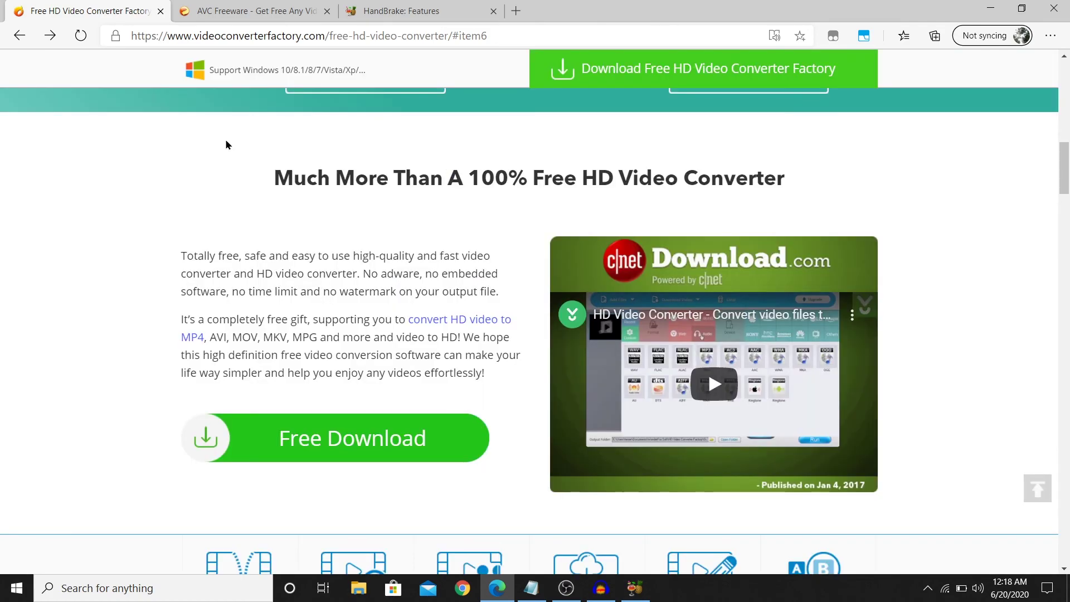